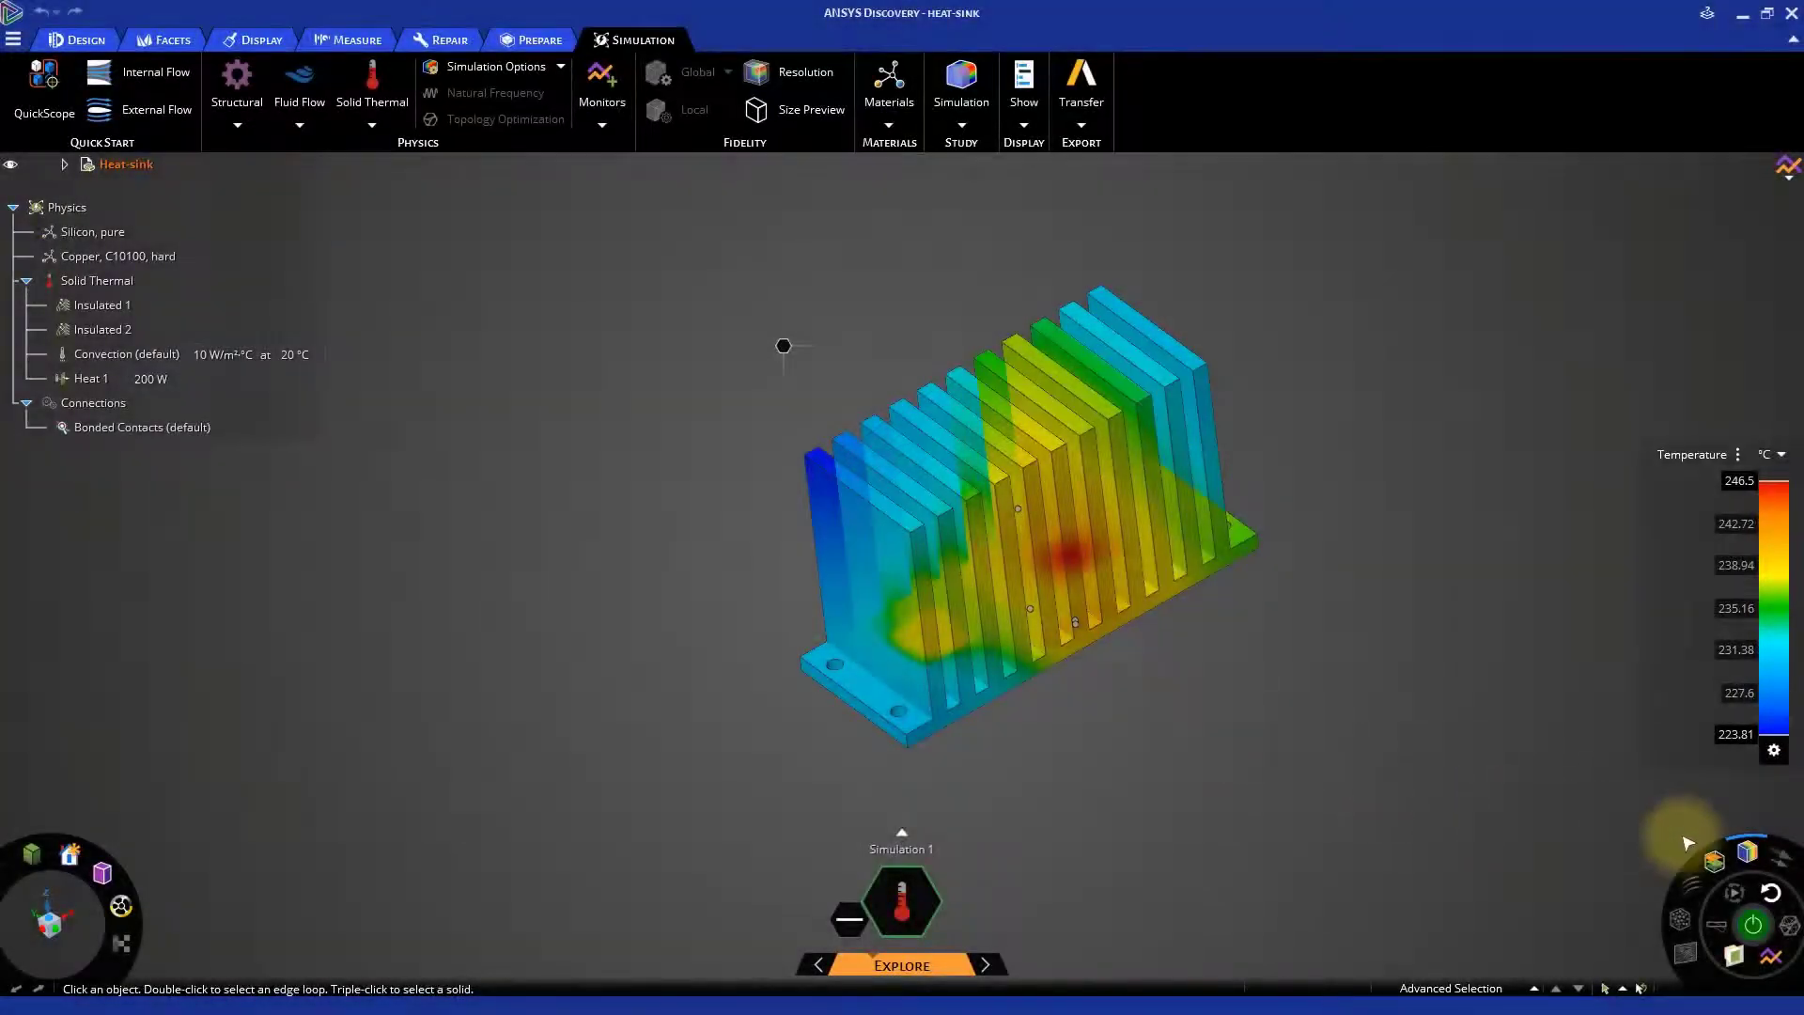
Hide the temperature results and box-select all eleven fin end faces from the side view.
left_click(1748, 853)
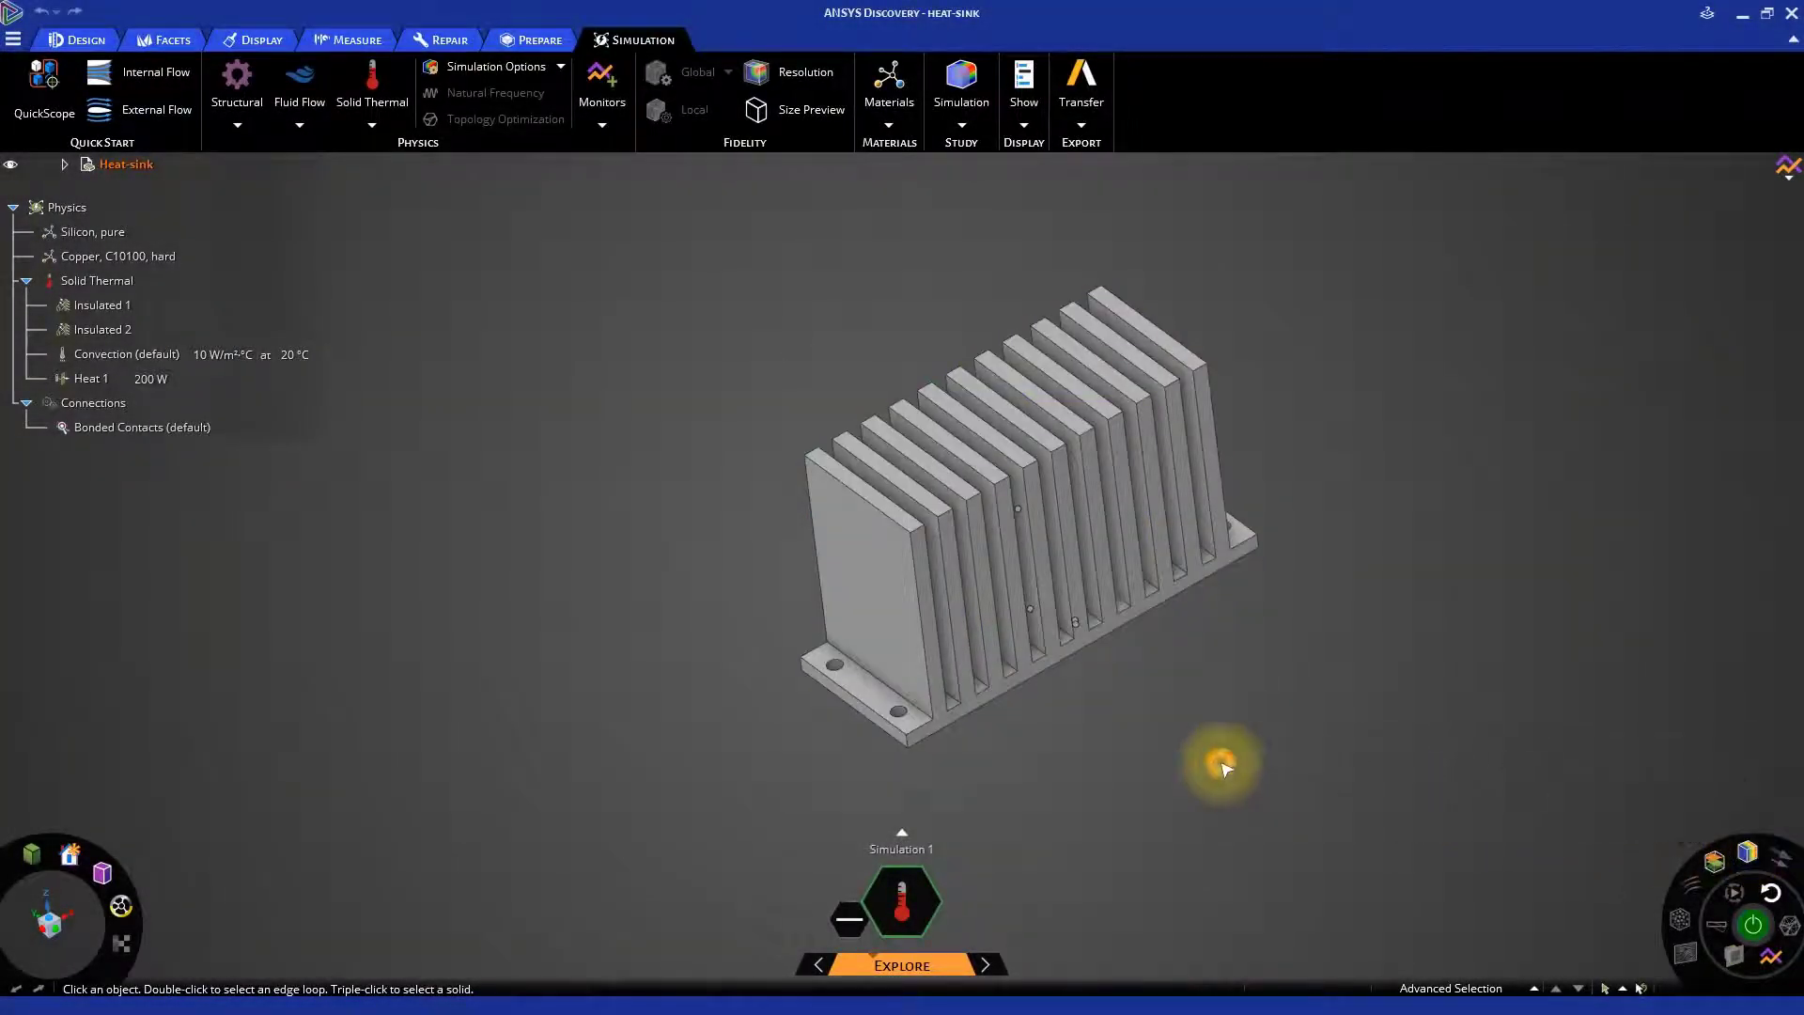
middle_click_drag(197, 866, 313, 876)
left_click(38, 923)
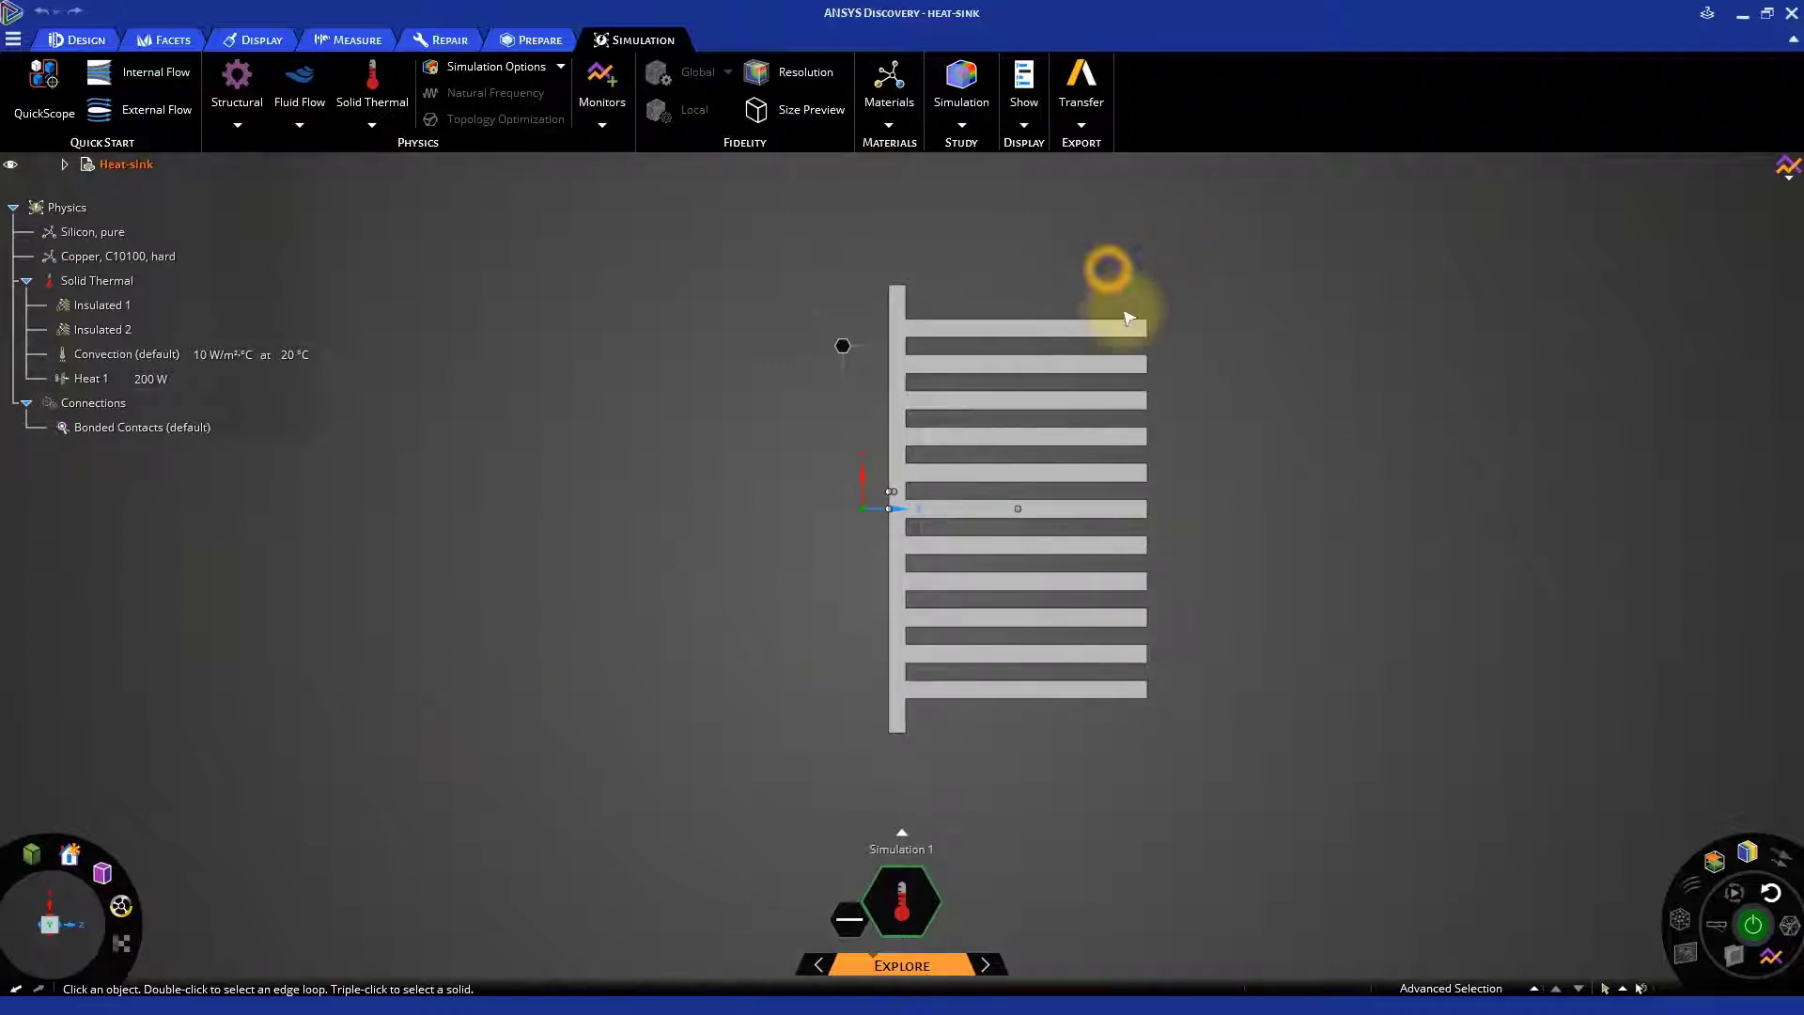
left_click_drag(1110, 270, 1212, 759)
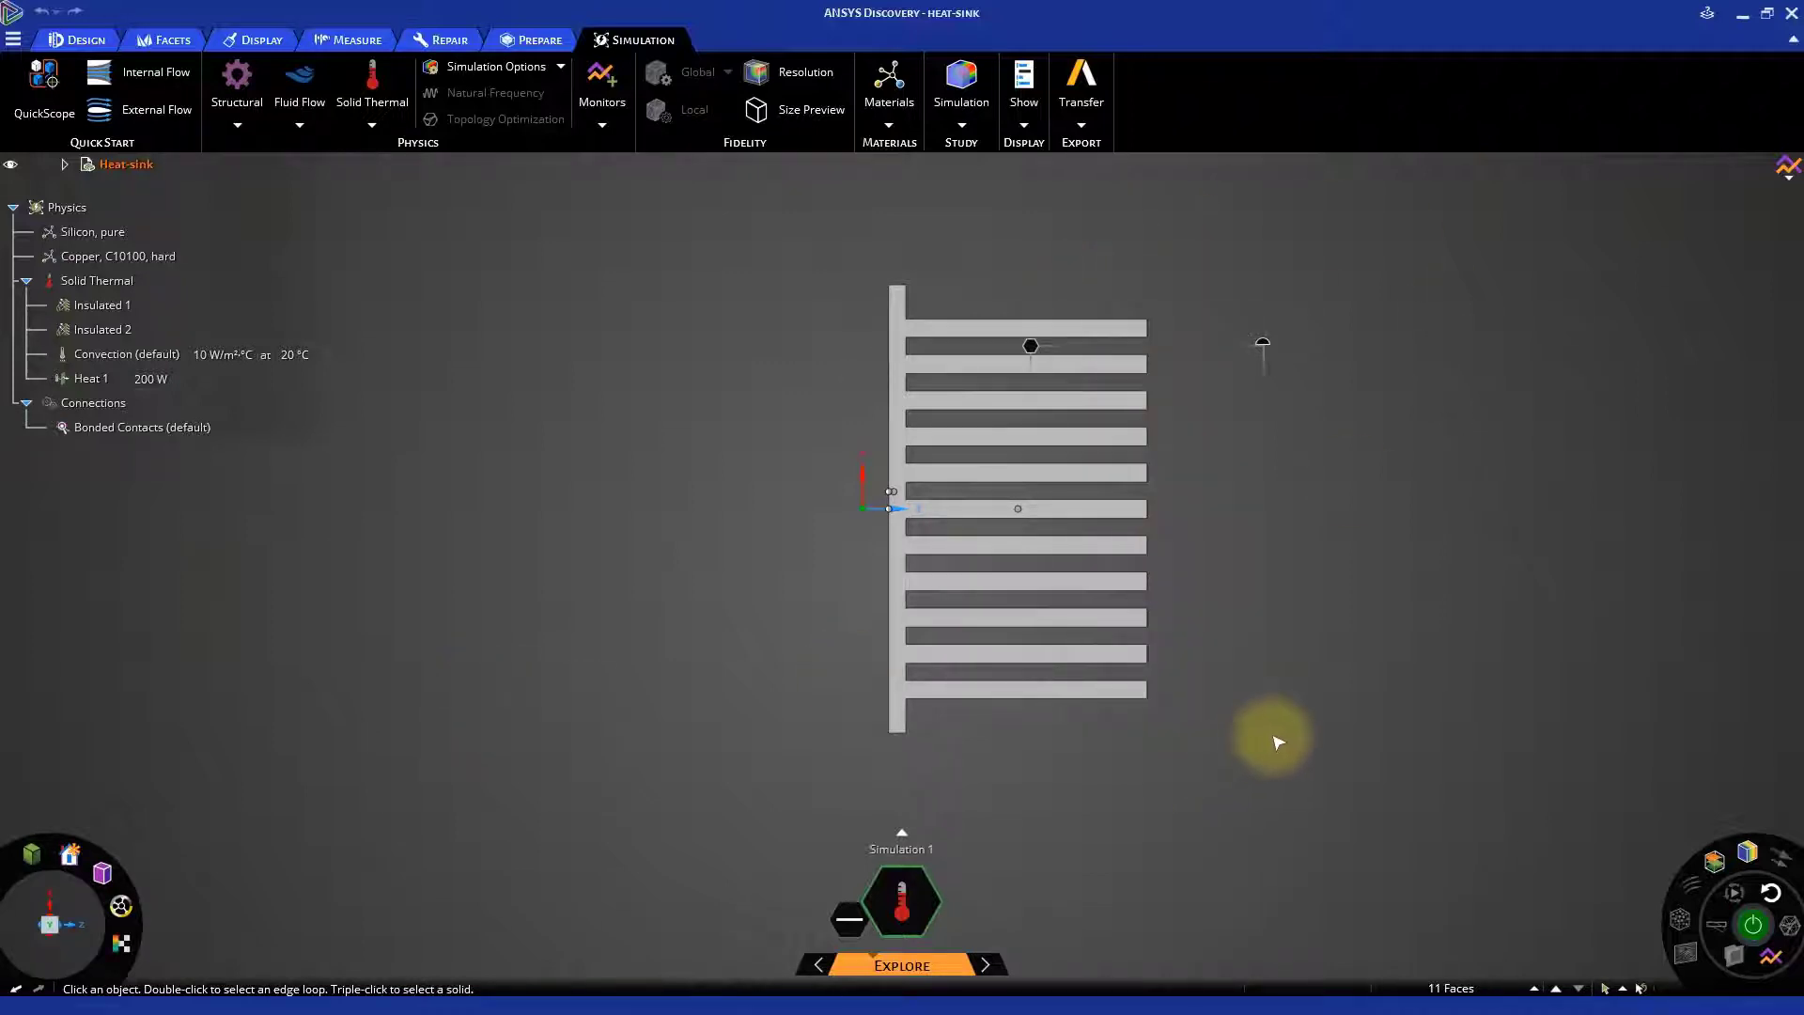
middle_click_drag(1278, 749, 1208, 761)
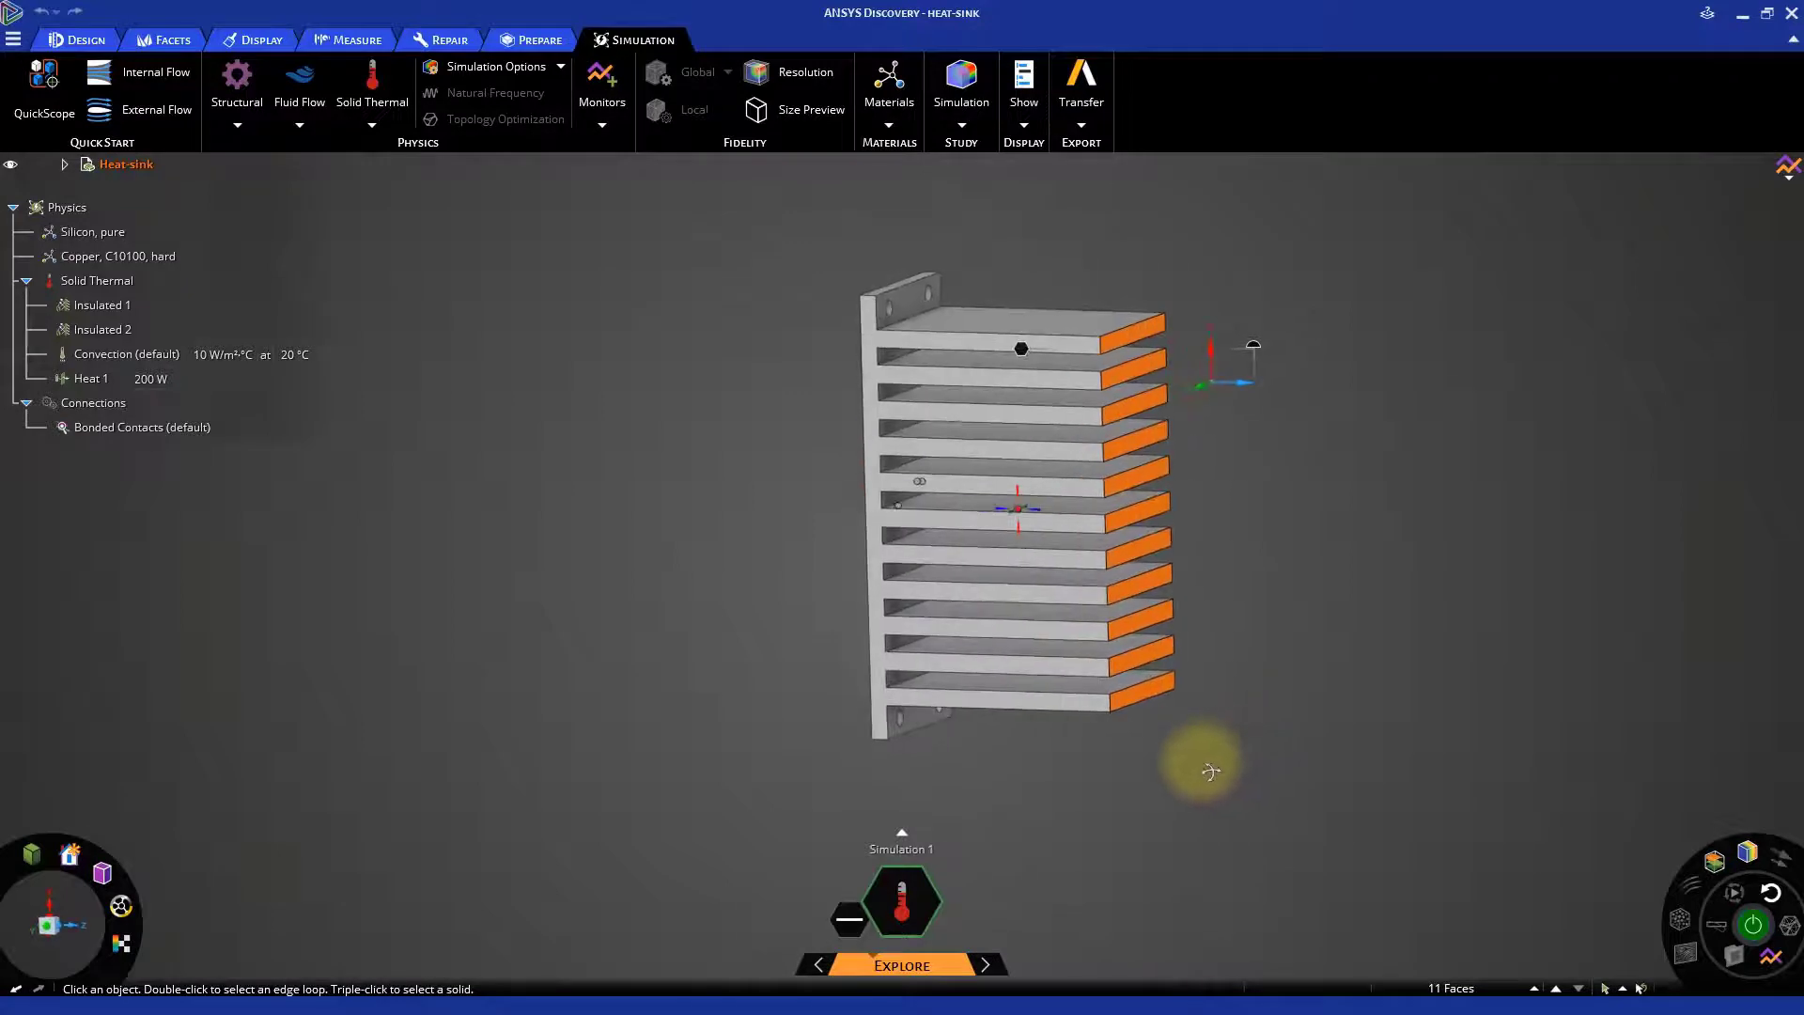
Pull the fin end faces with a ruler from the flange and save the 70 mm length as Group1.
left_click(94, 41)
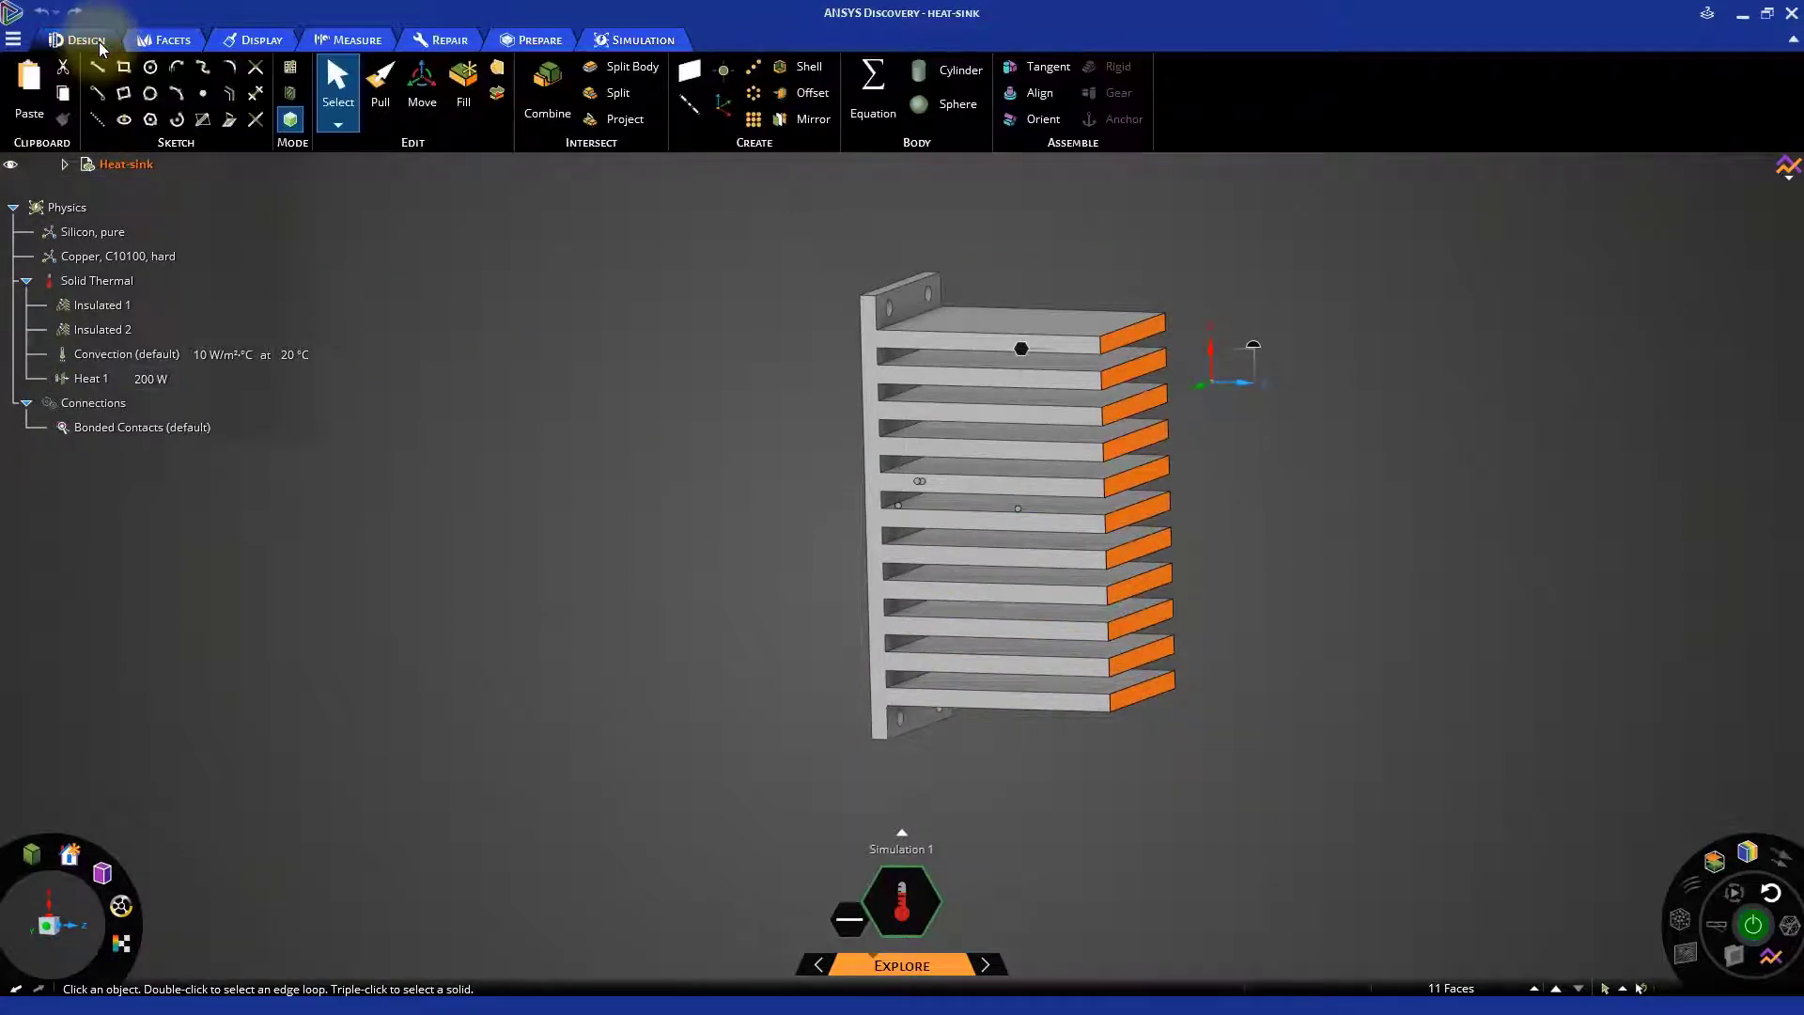
left_click(380, 86)
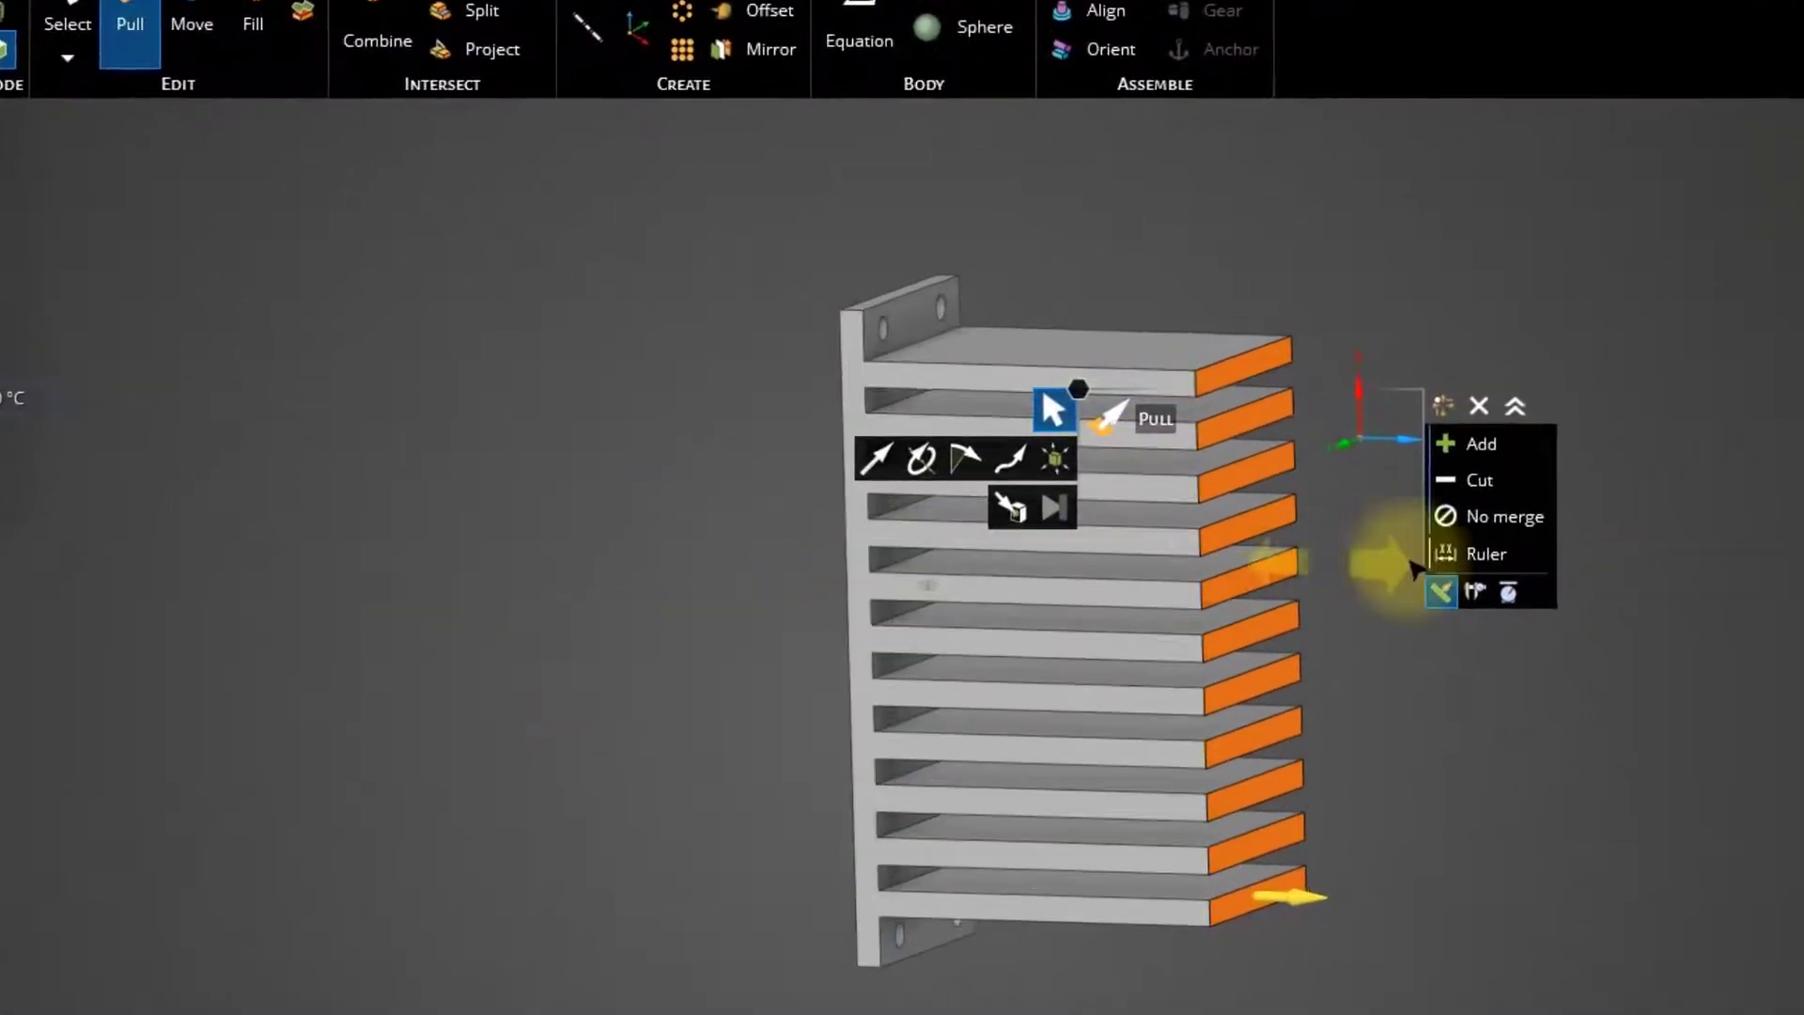
left_click(1480, 552)
left_click(916, 336)
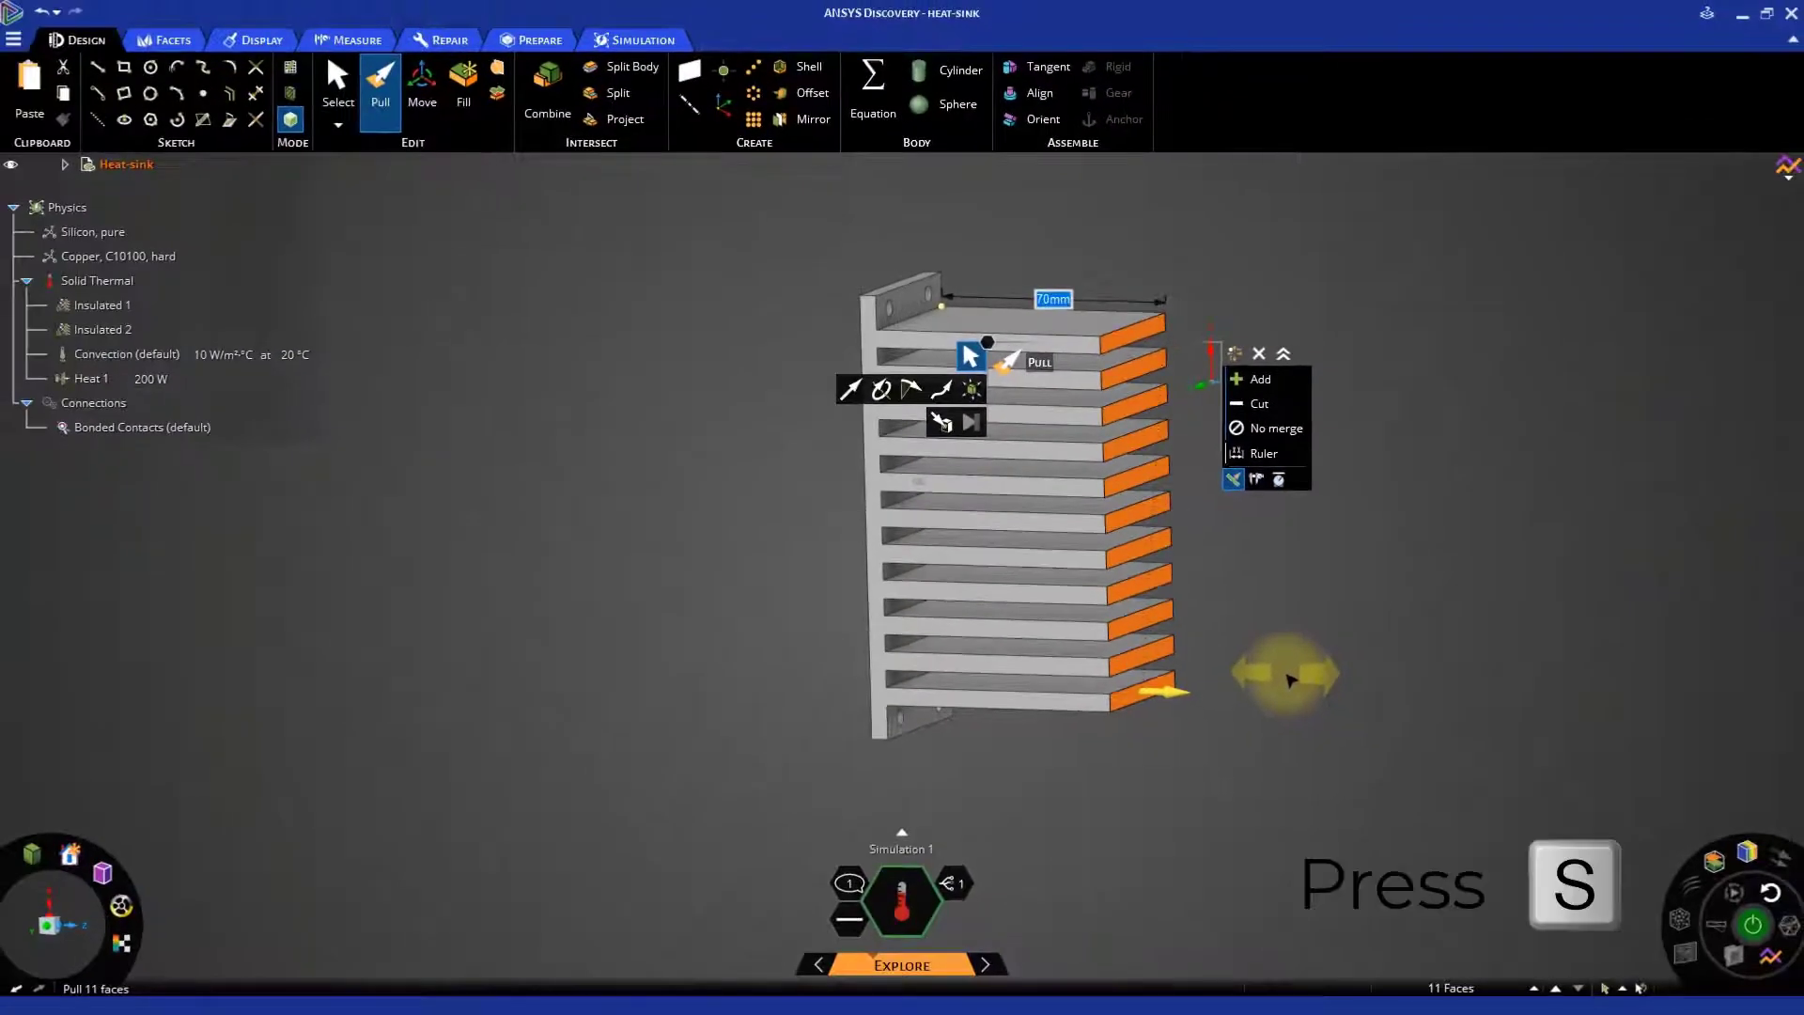
key("s")
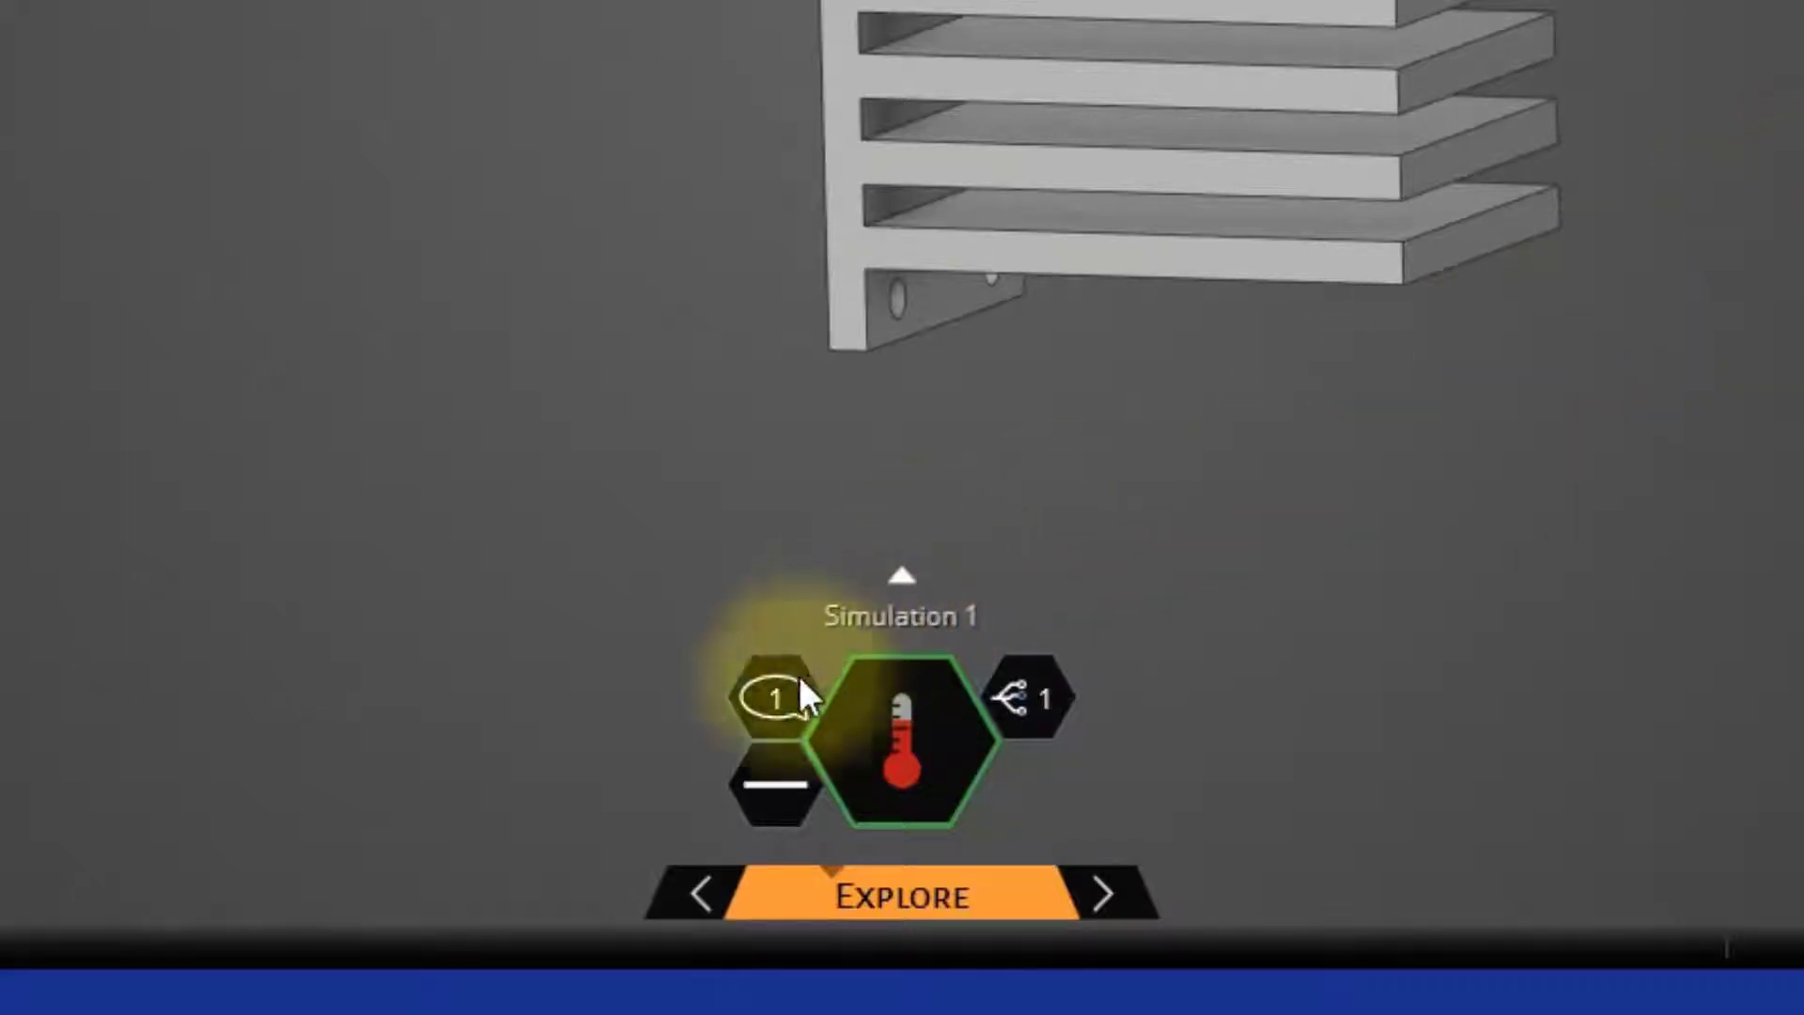
Confirm the Group1 message, show the variations table with DV1 at 0.07 m, and open the generator.
left_click(772, 695)
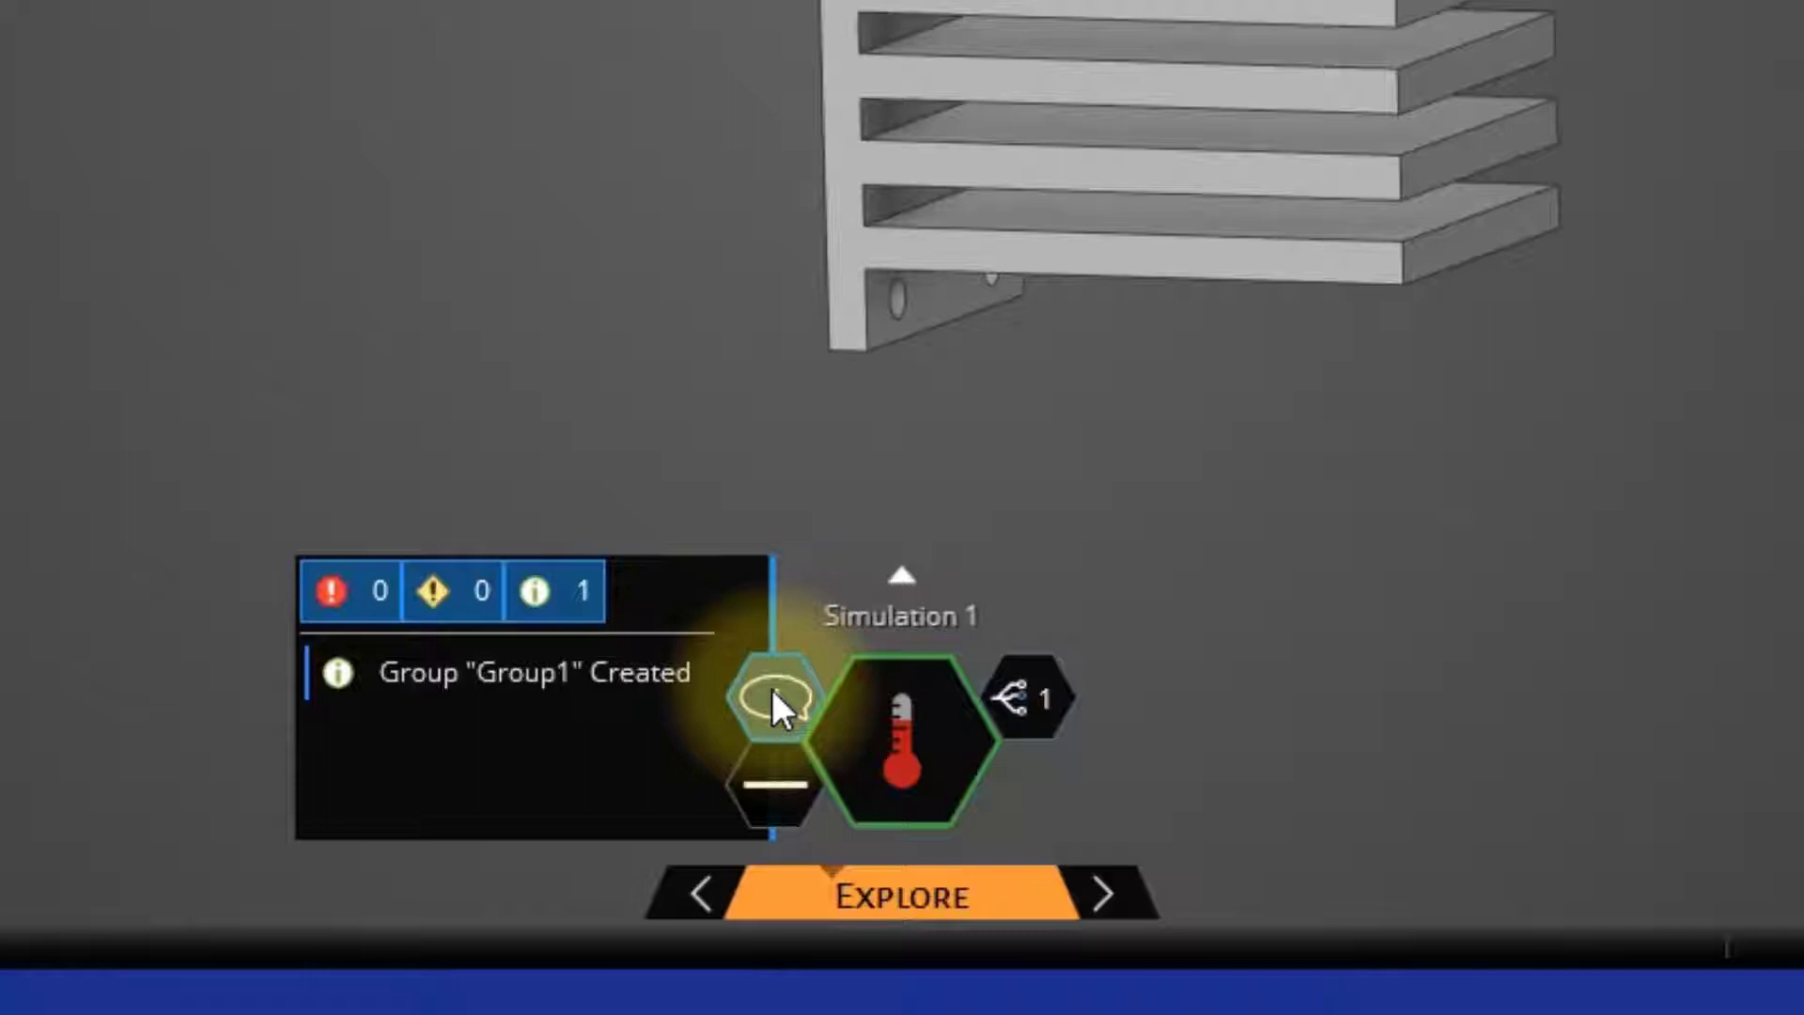
left_click(1127, 547)
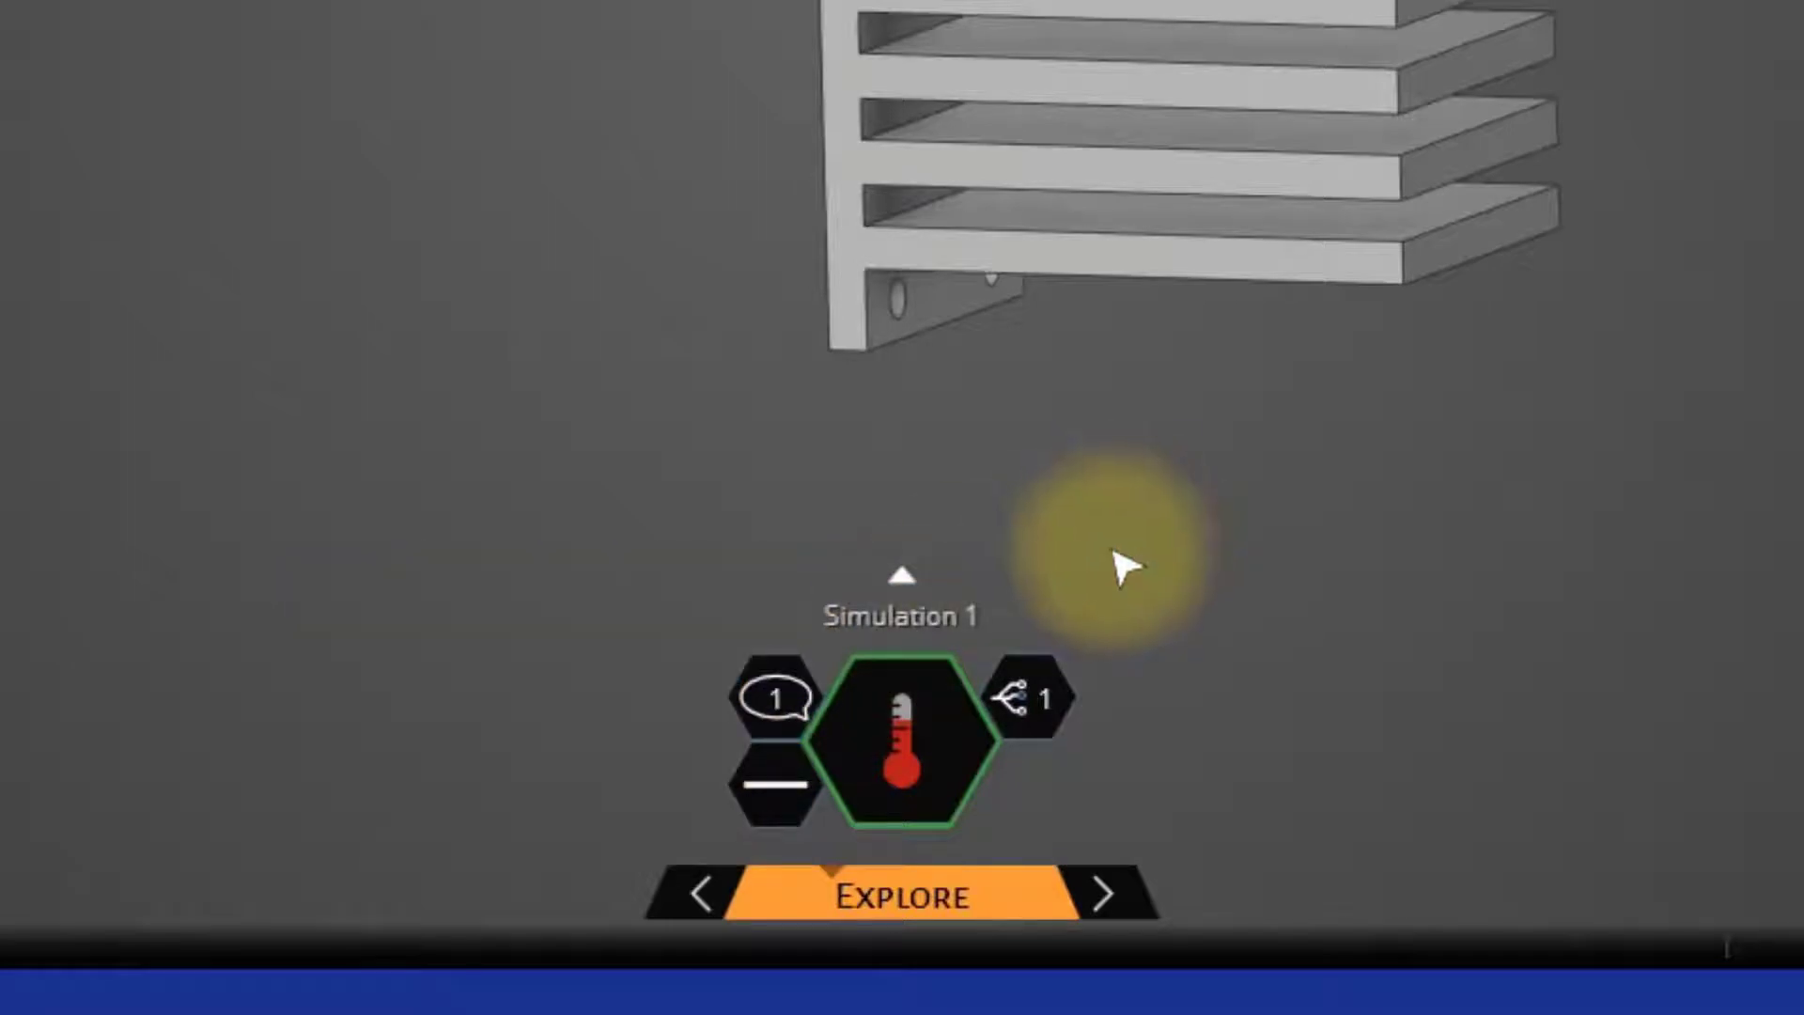
left_click(1024, 698)
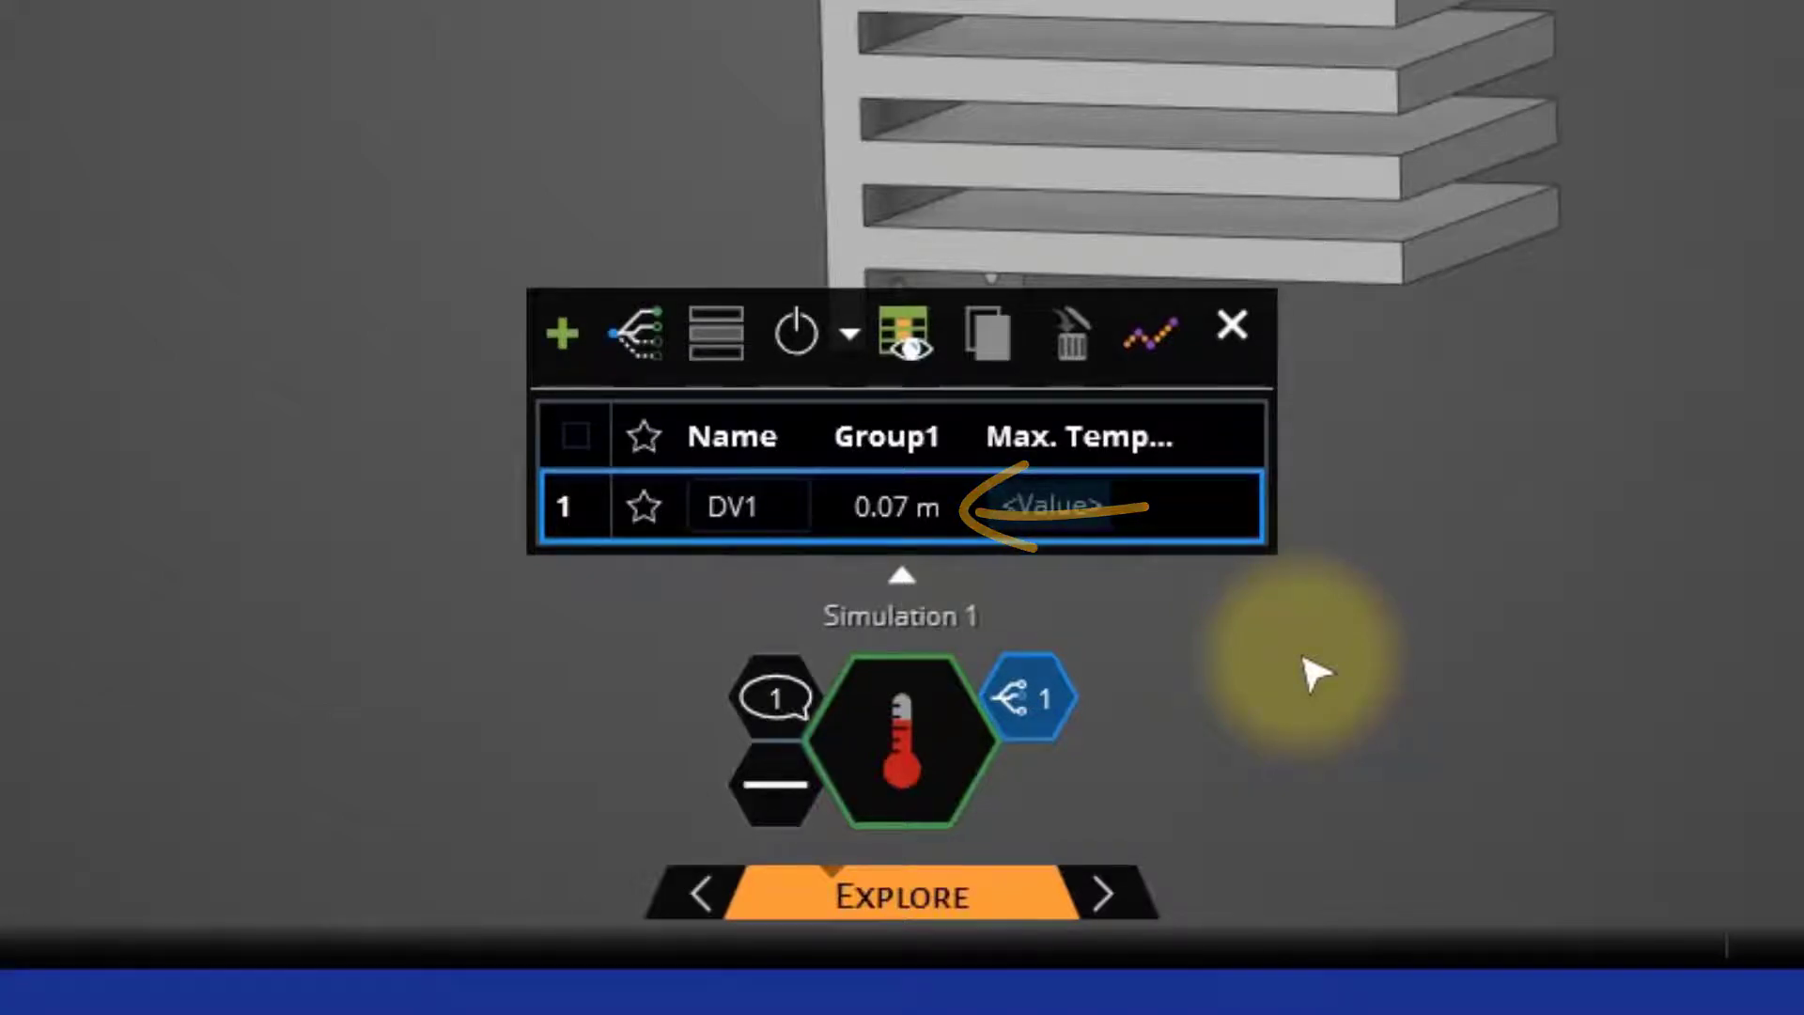
left_click(629, 331)
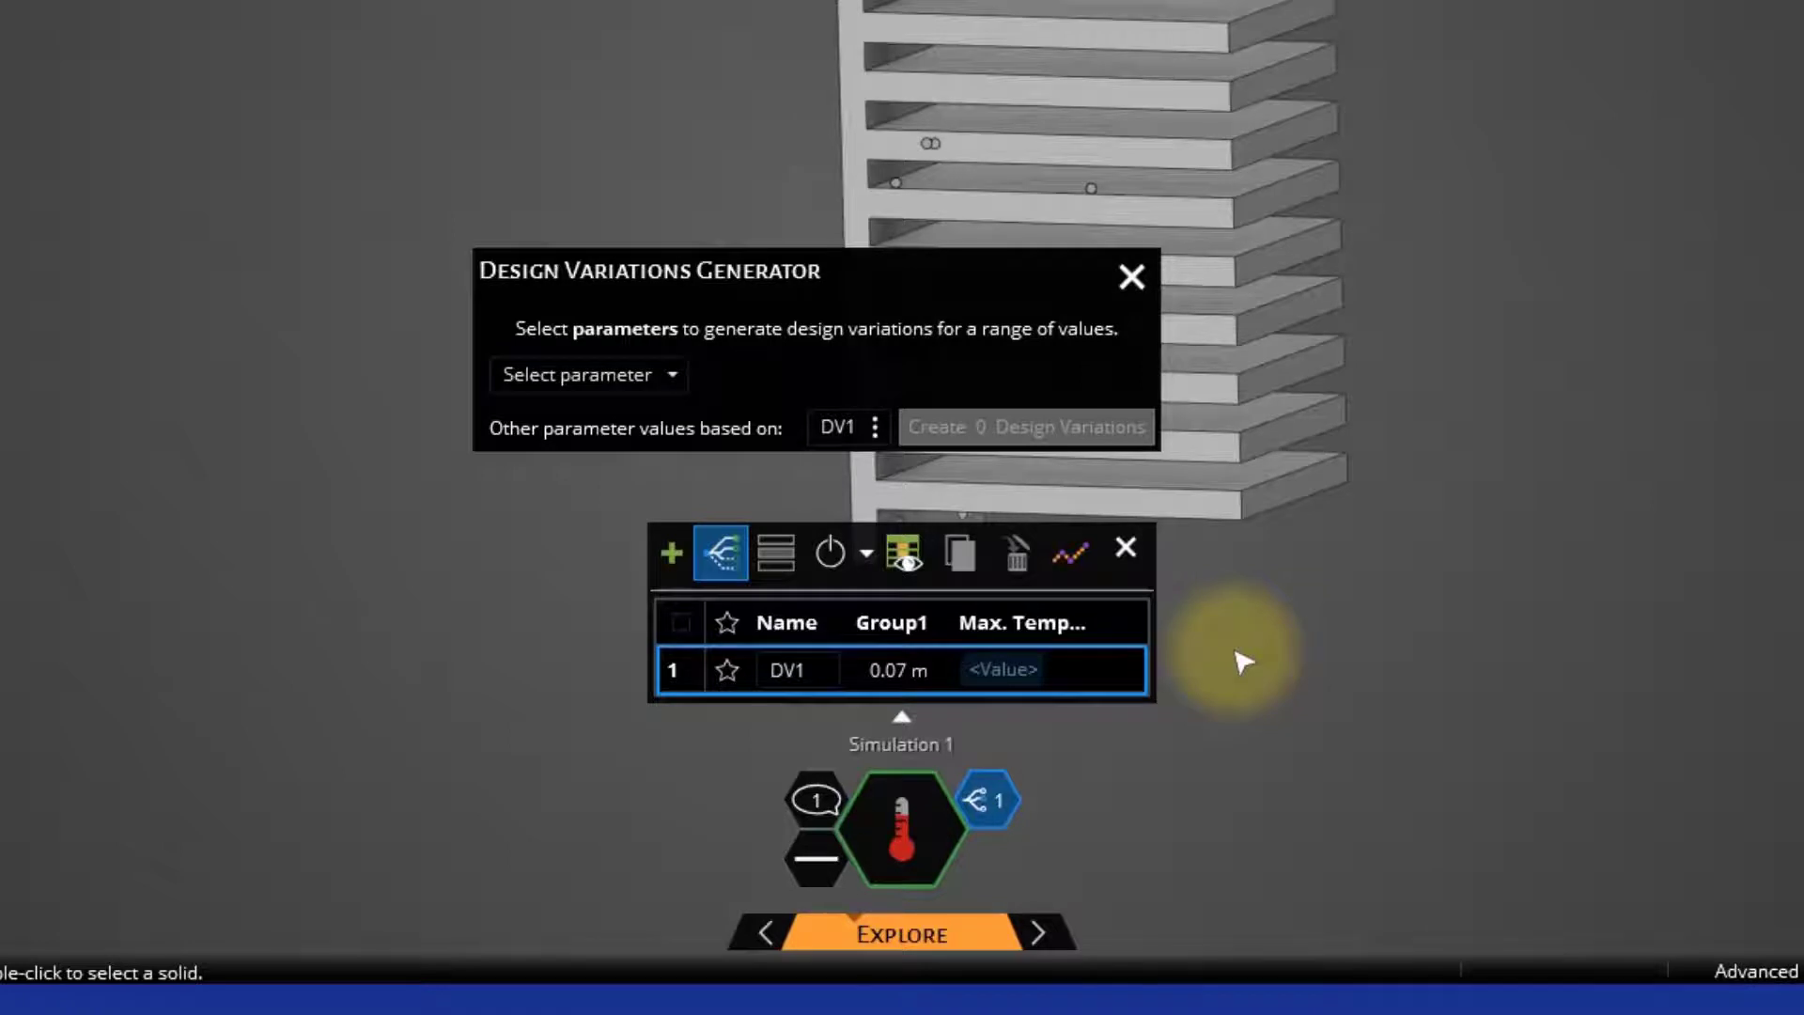
Vary the Group1 fin length from 0.04 m to 0.09 m at 0.01 m intervals, creating 6 variations.
left_click(661, 369)
left_click(589, 412)
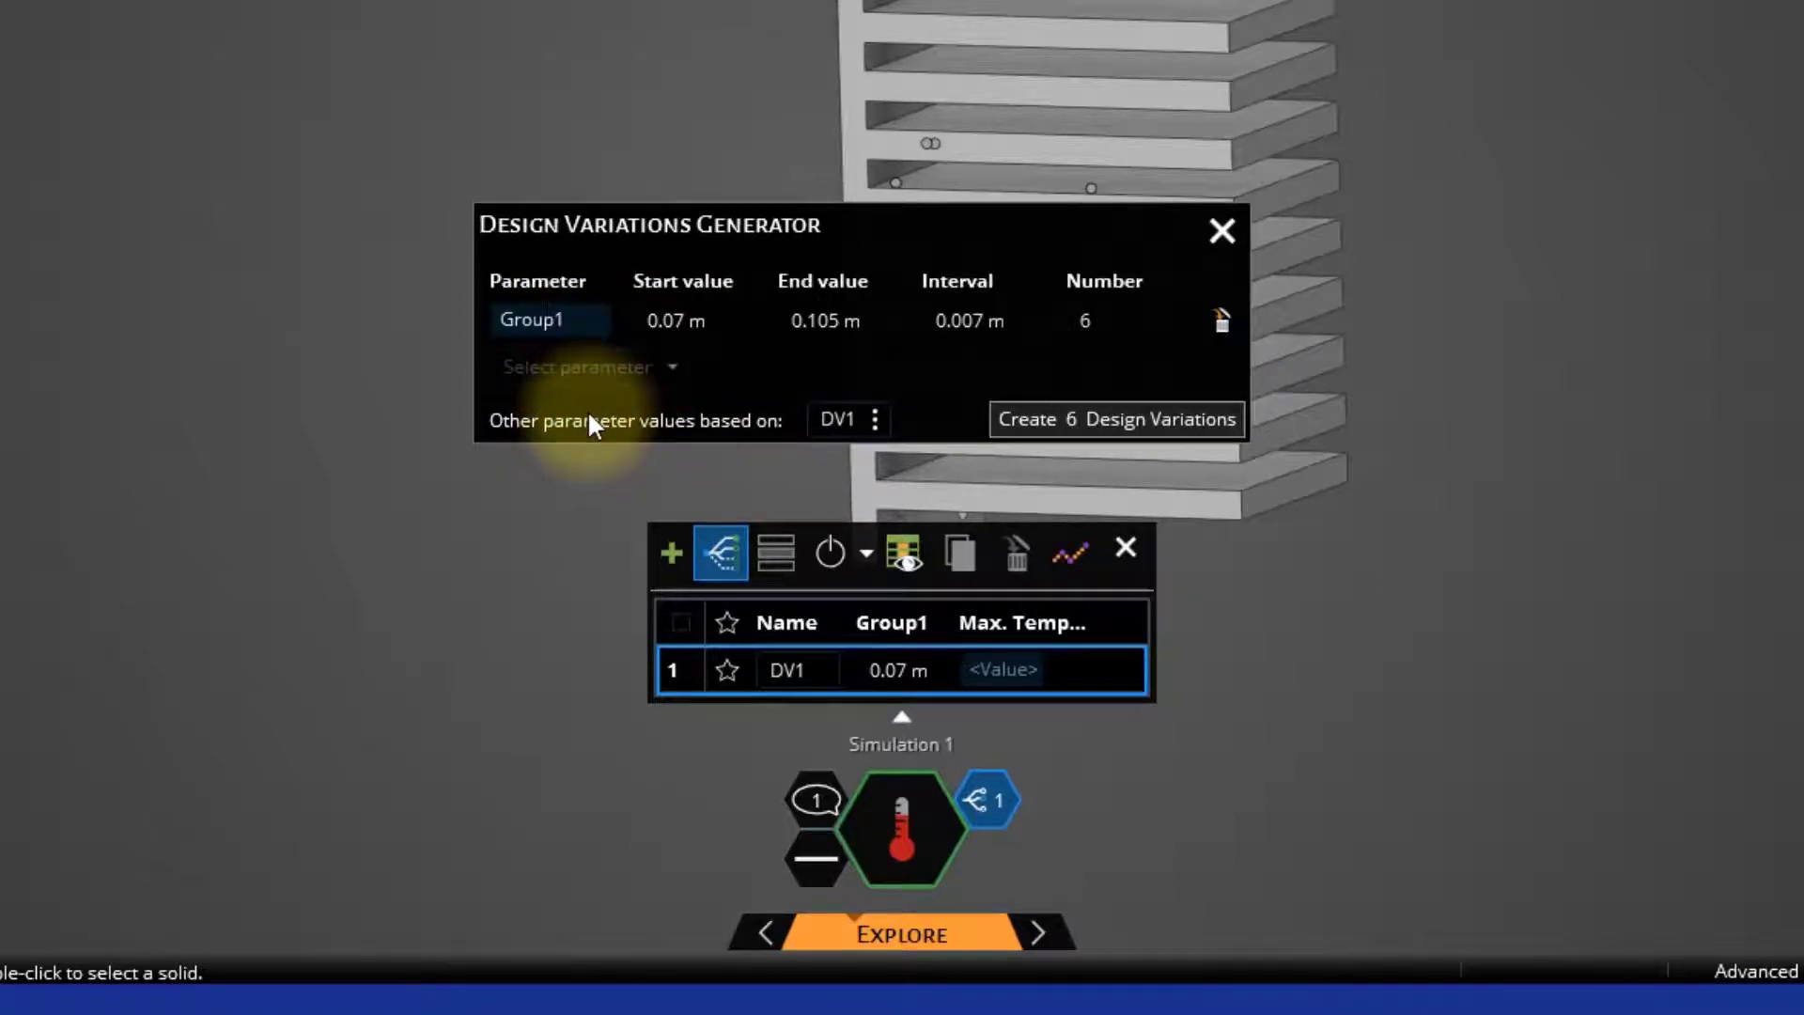
left_click(658, 321)
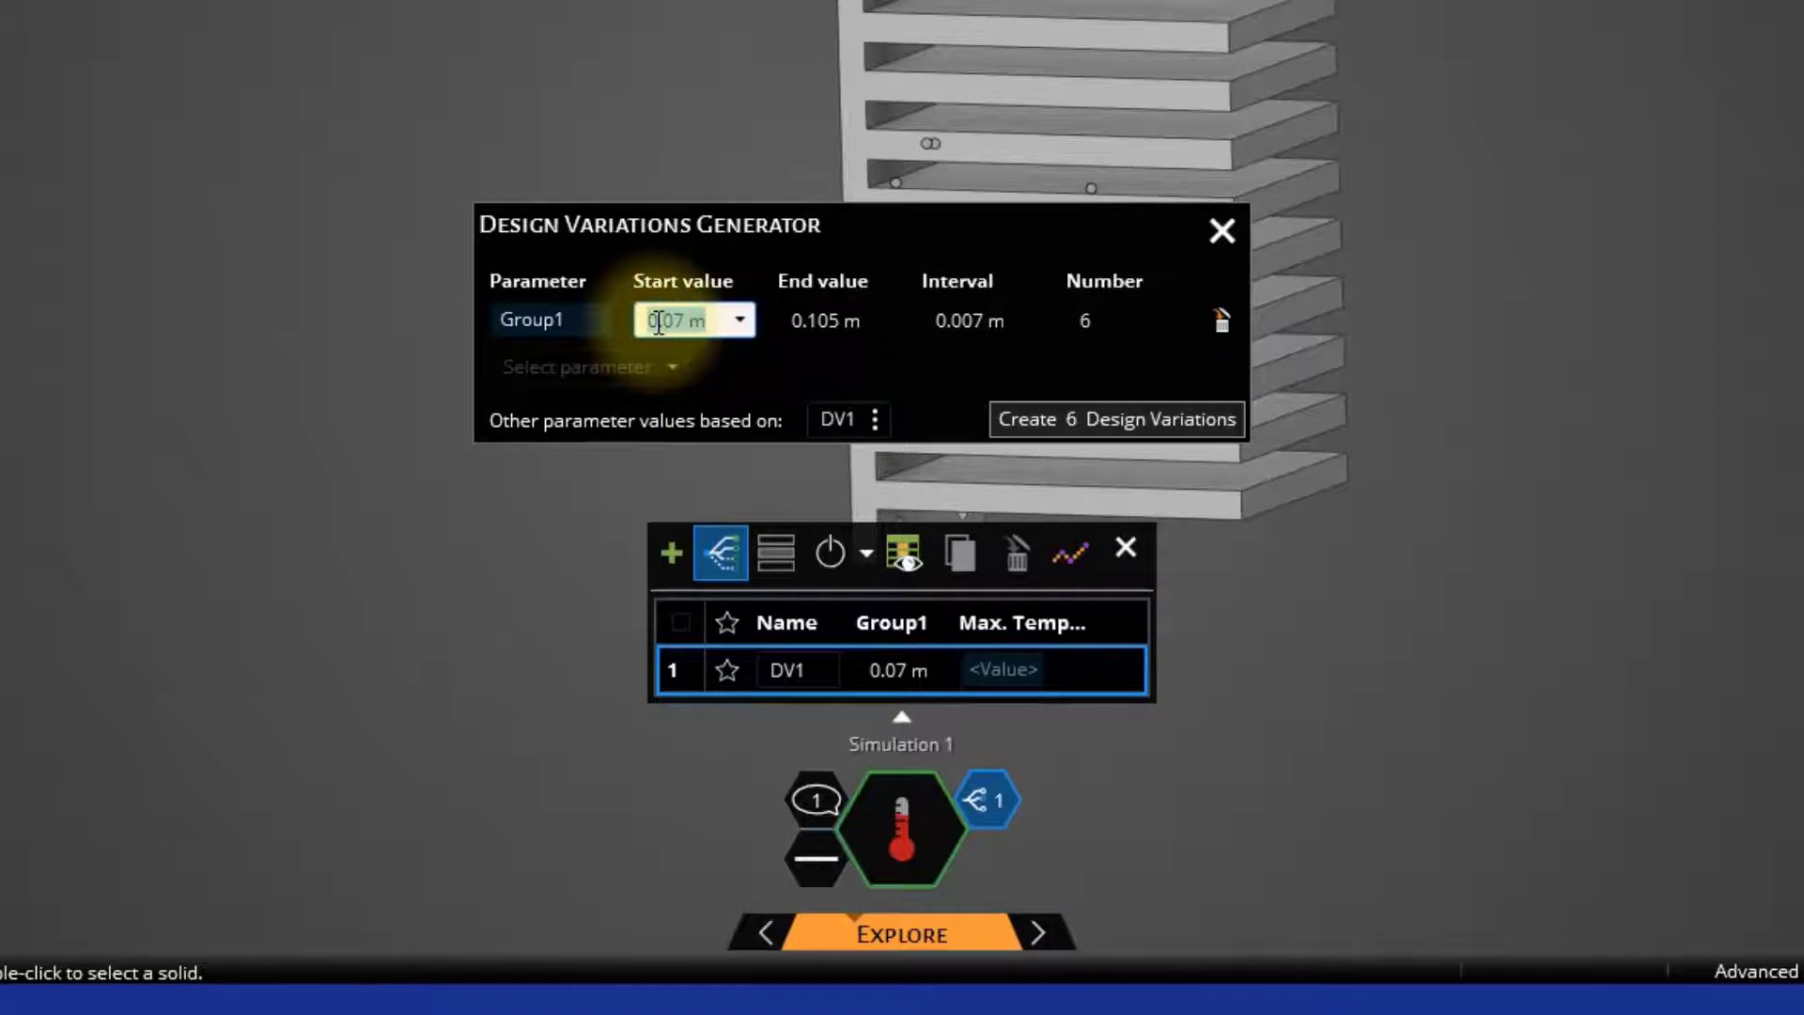
type("0.04")
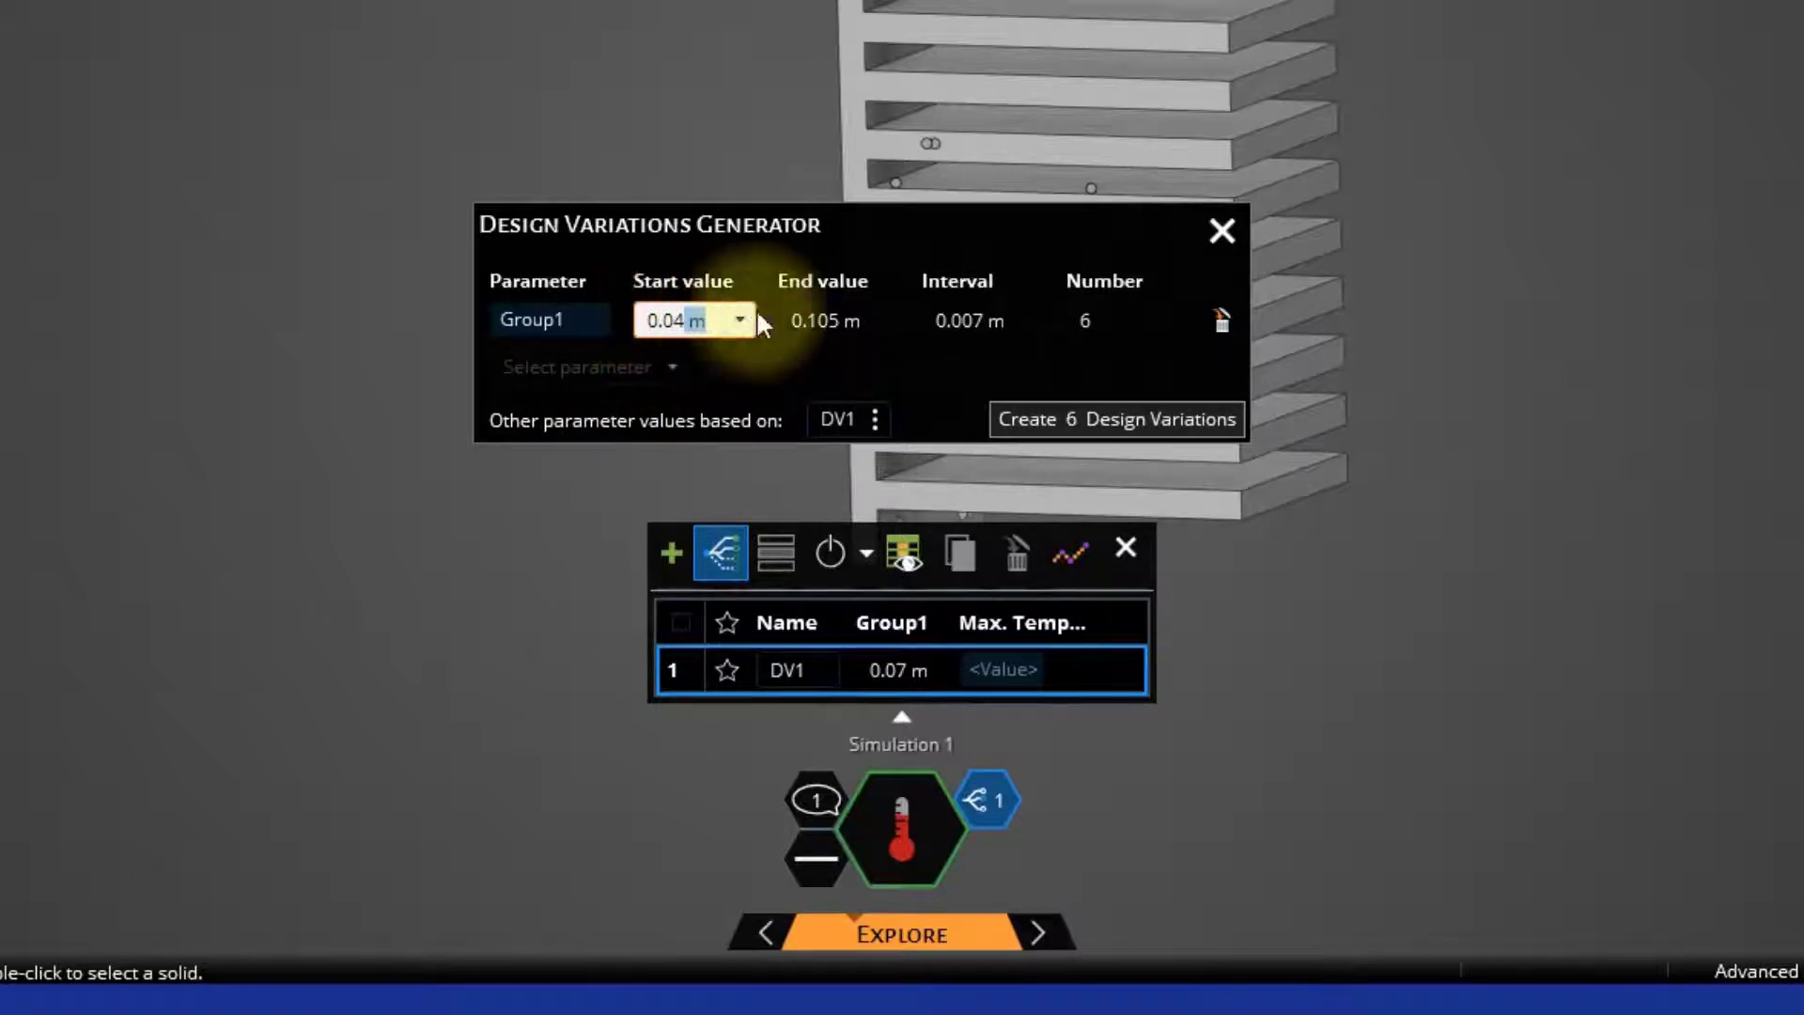
left_click(815, 321)
type("0.")
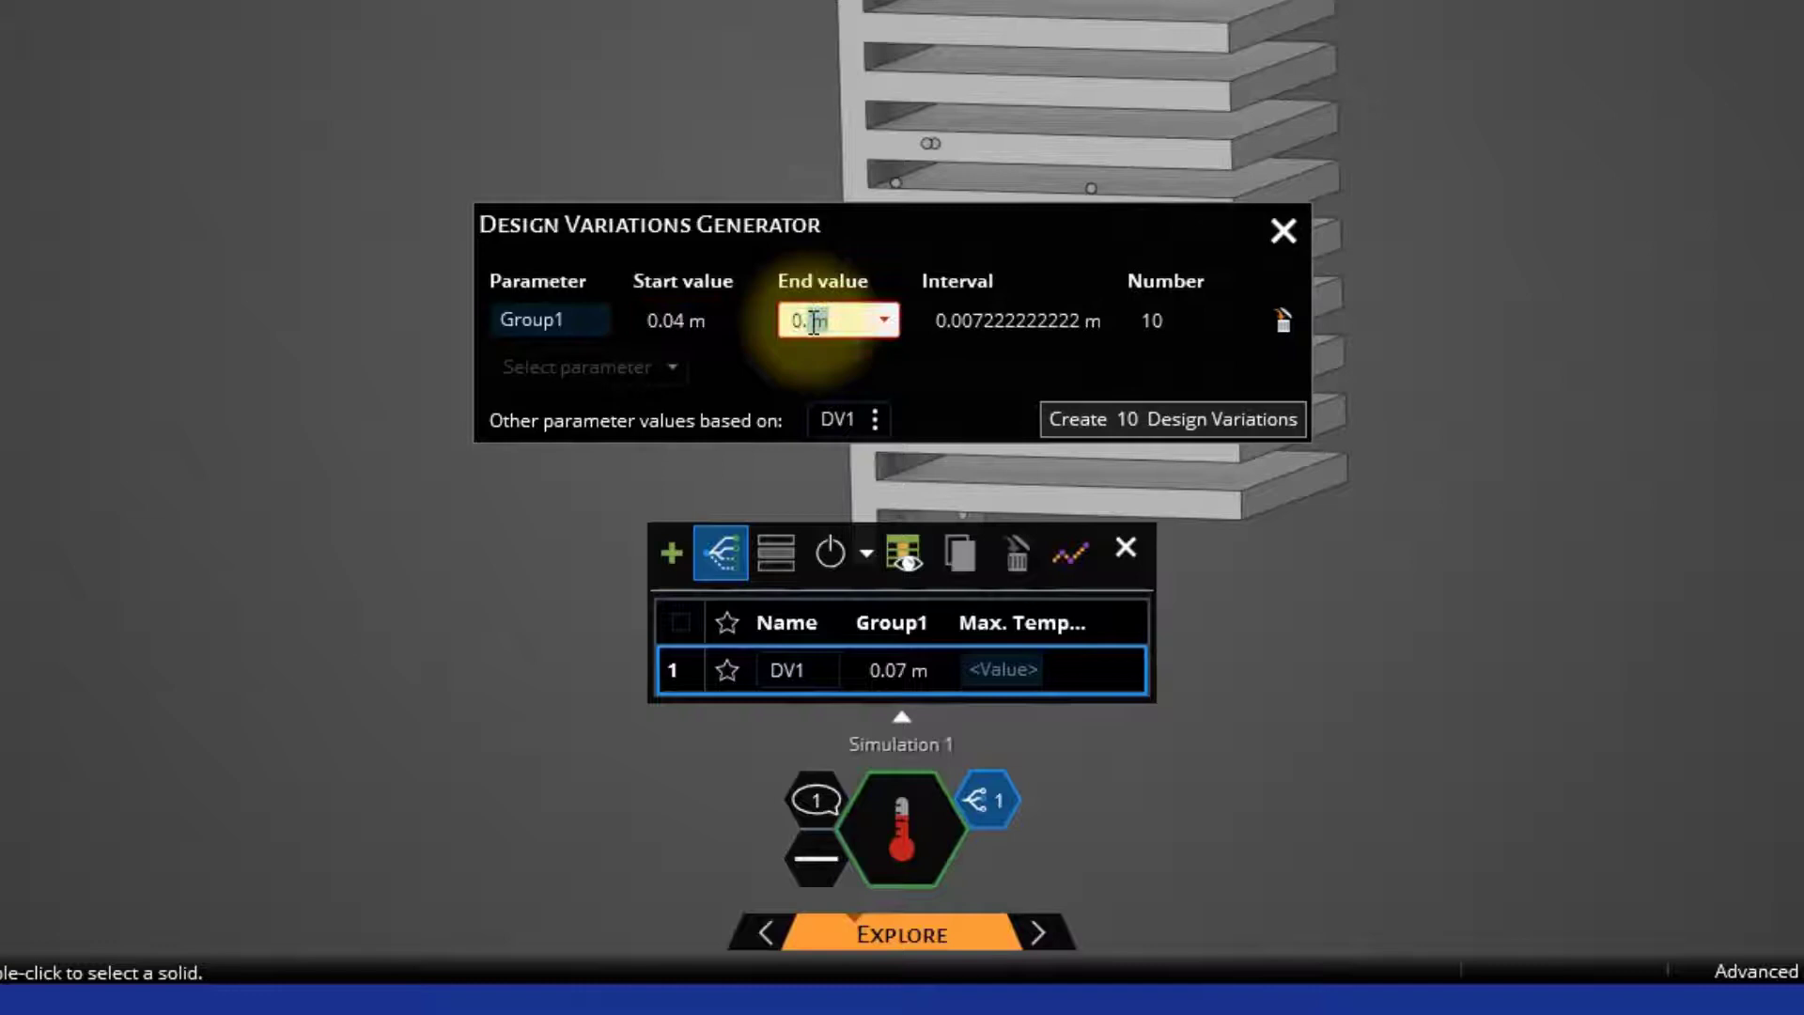
type("09")
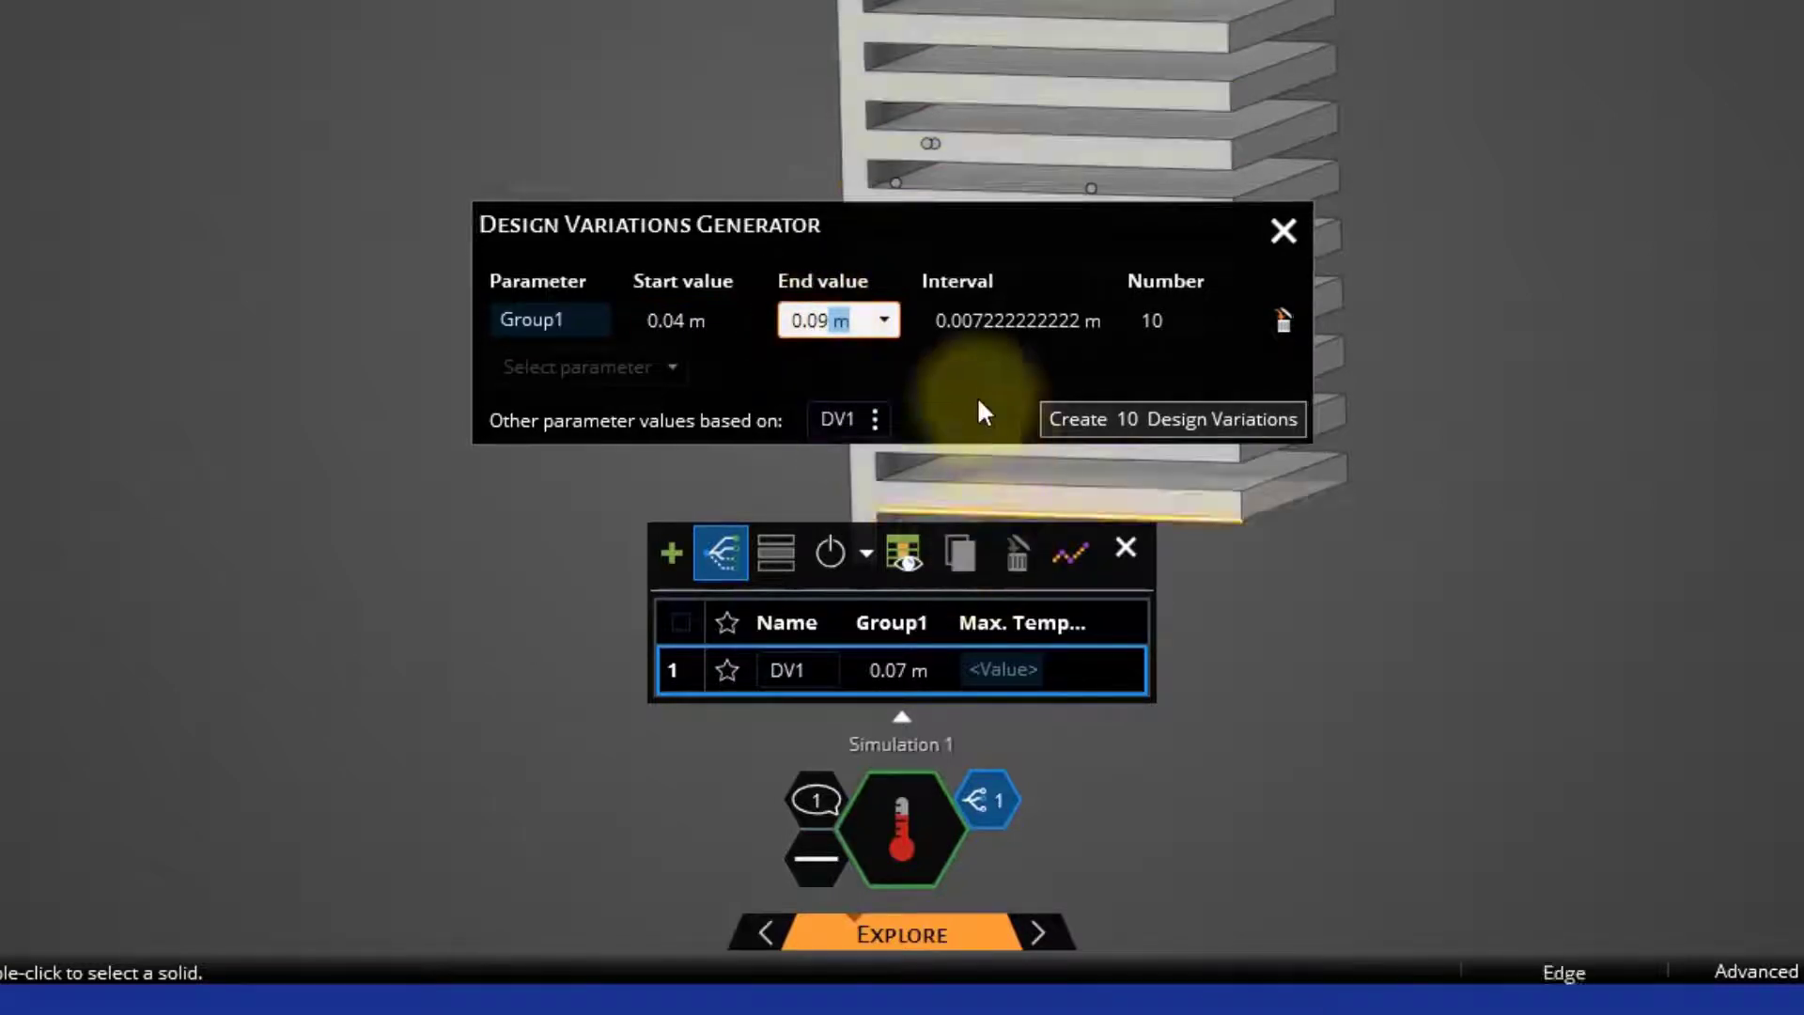
left_click(973, 319)
type("0.01")
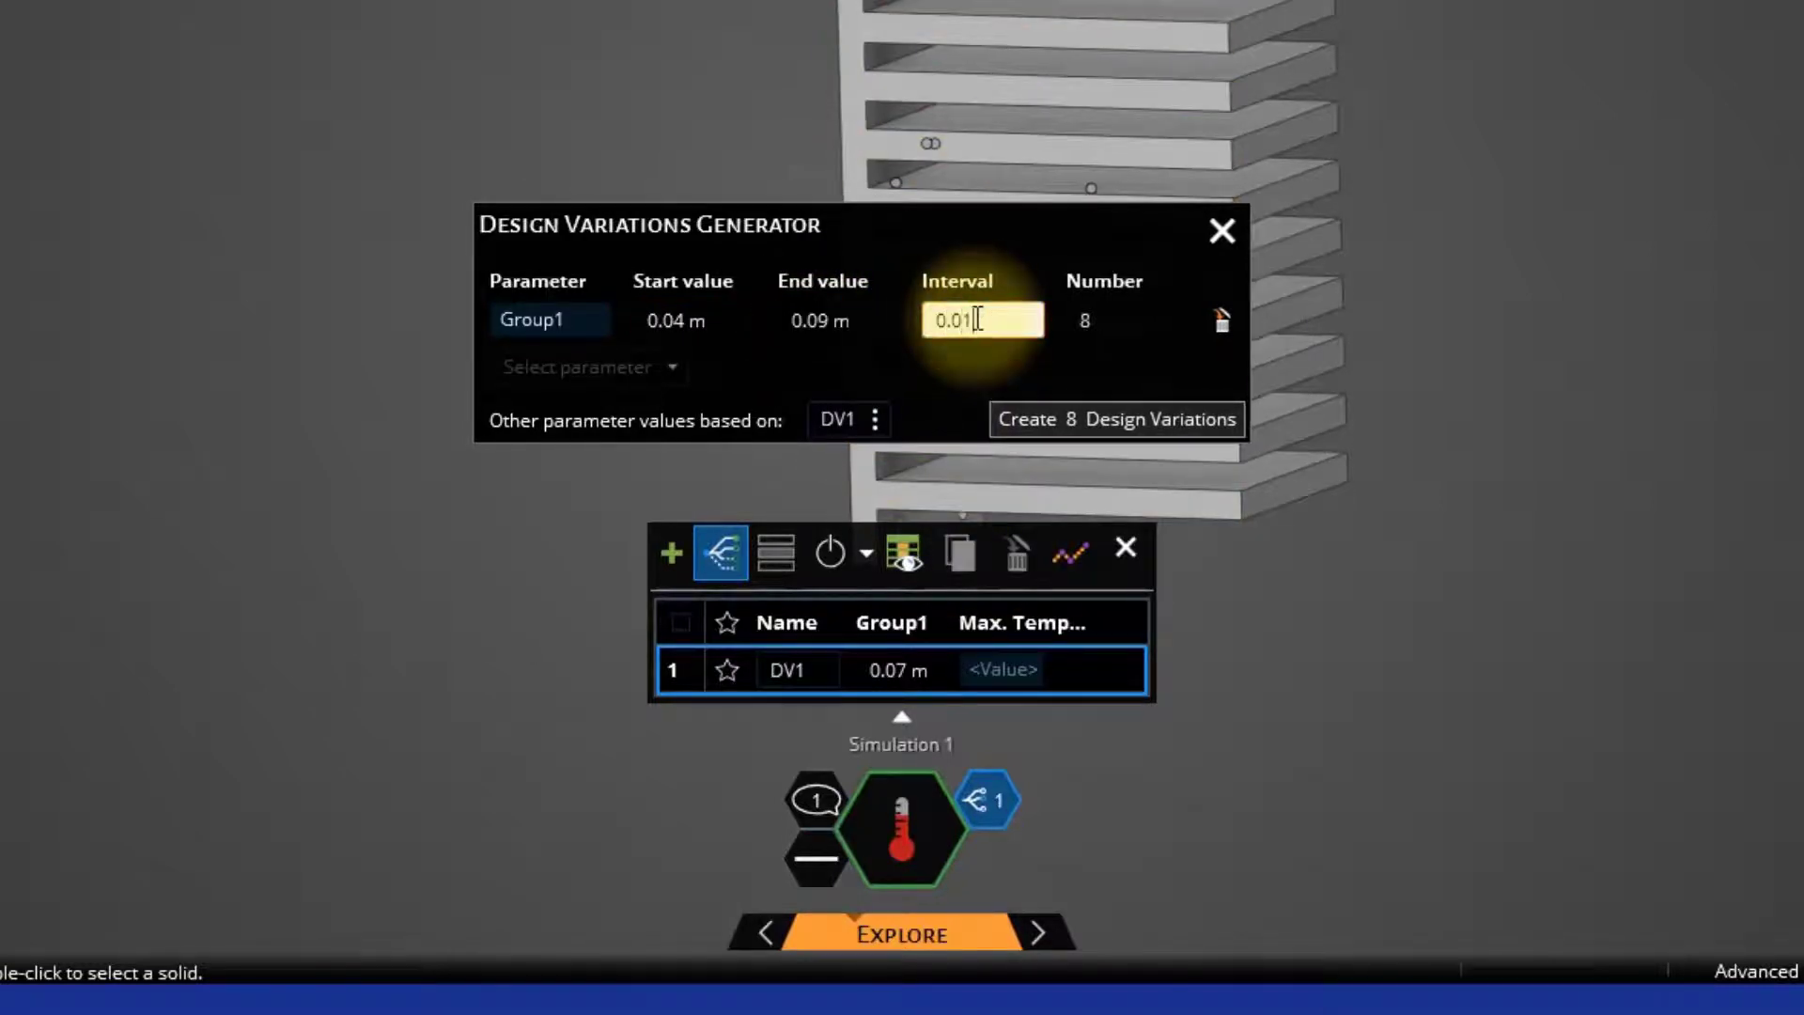
left_click(1117, 319)
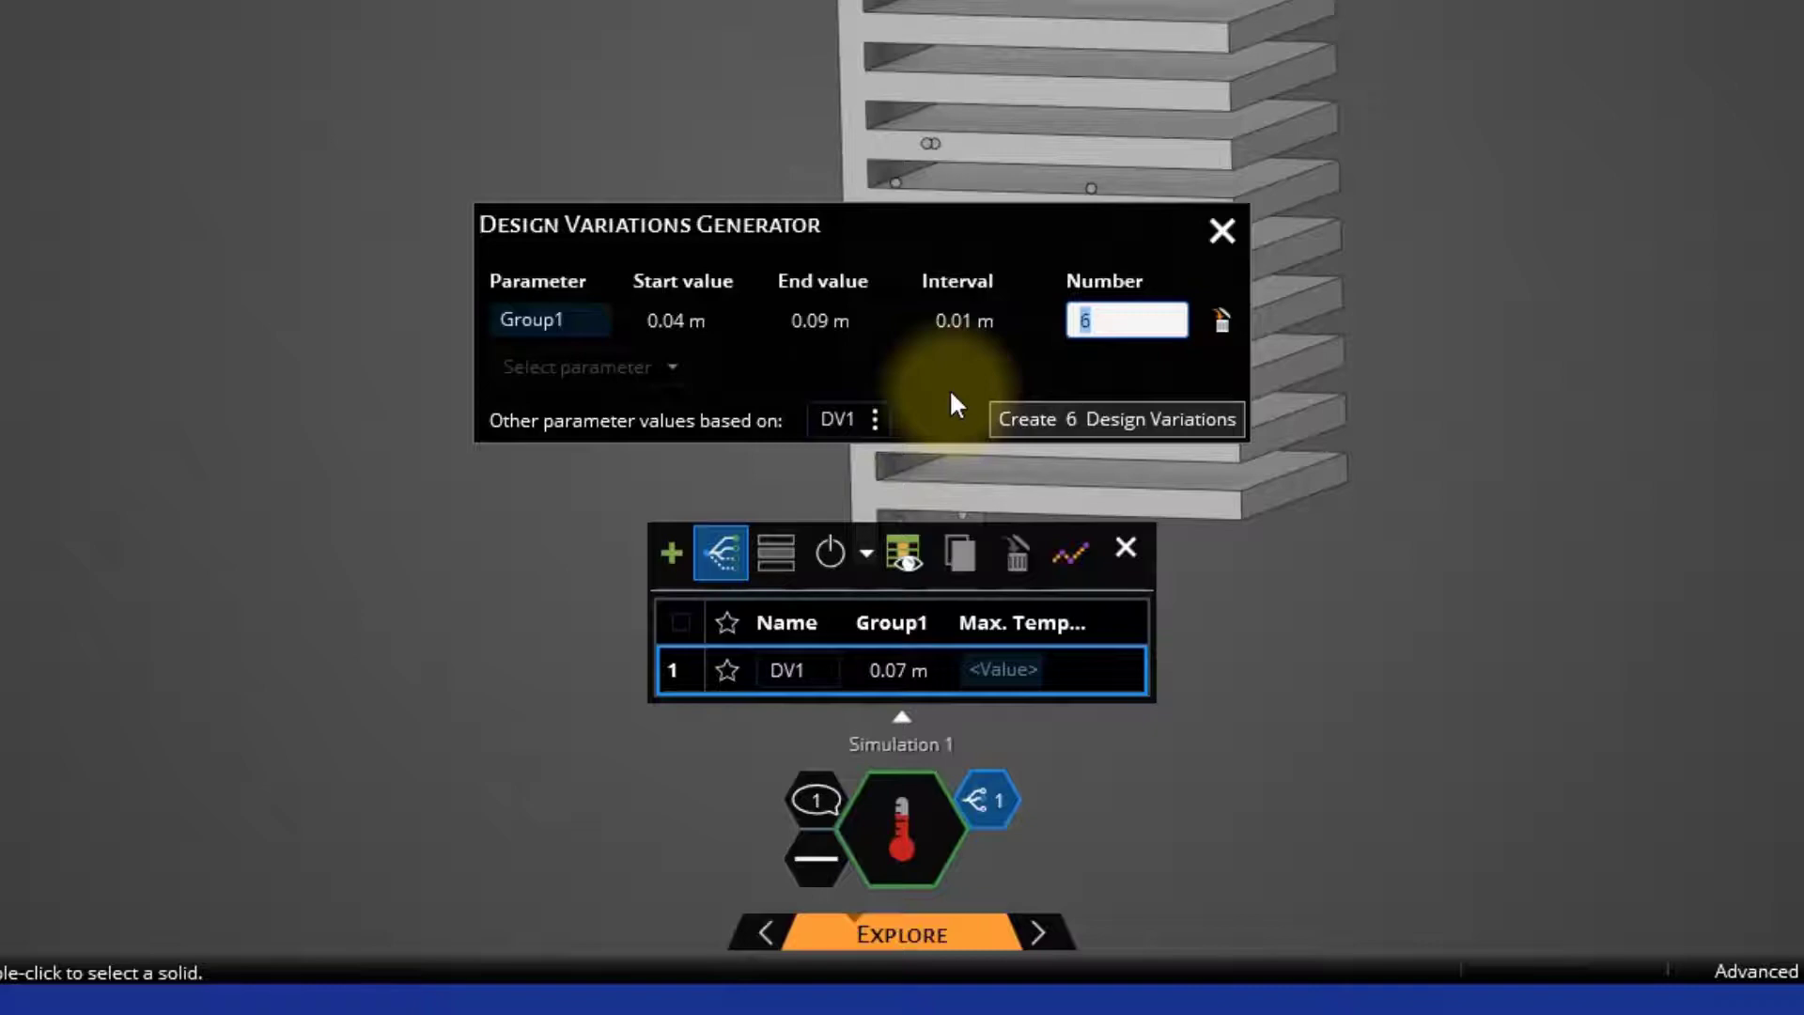
left_click(1115, 418)
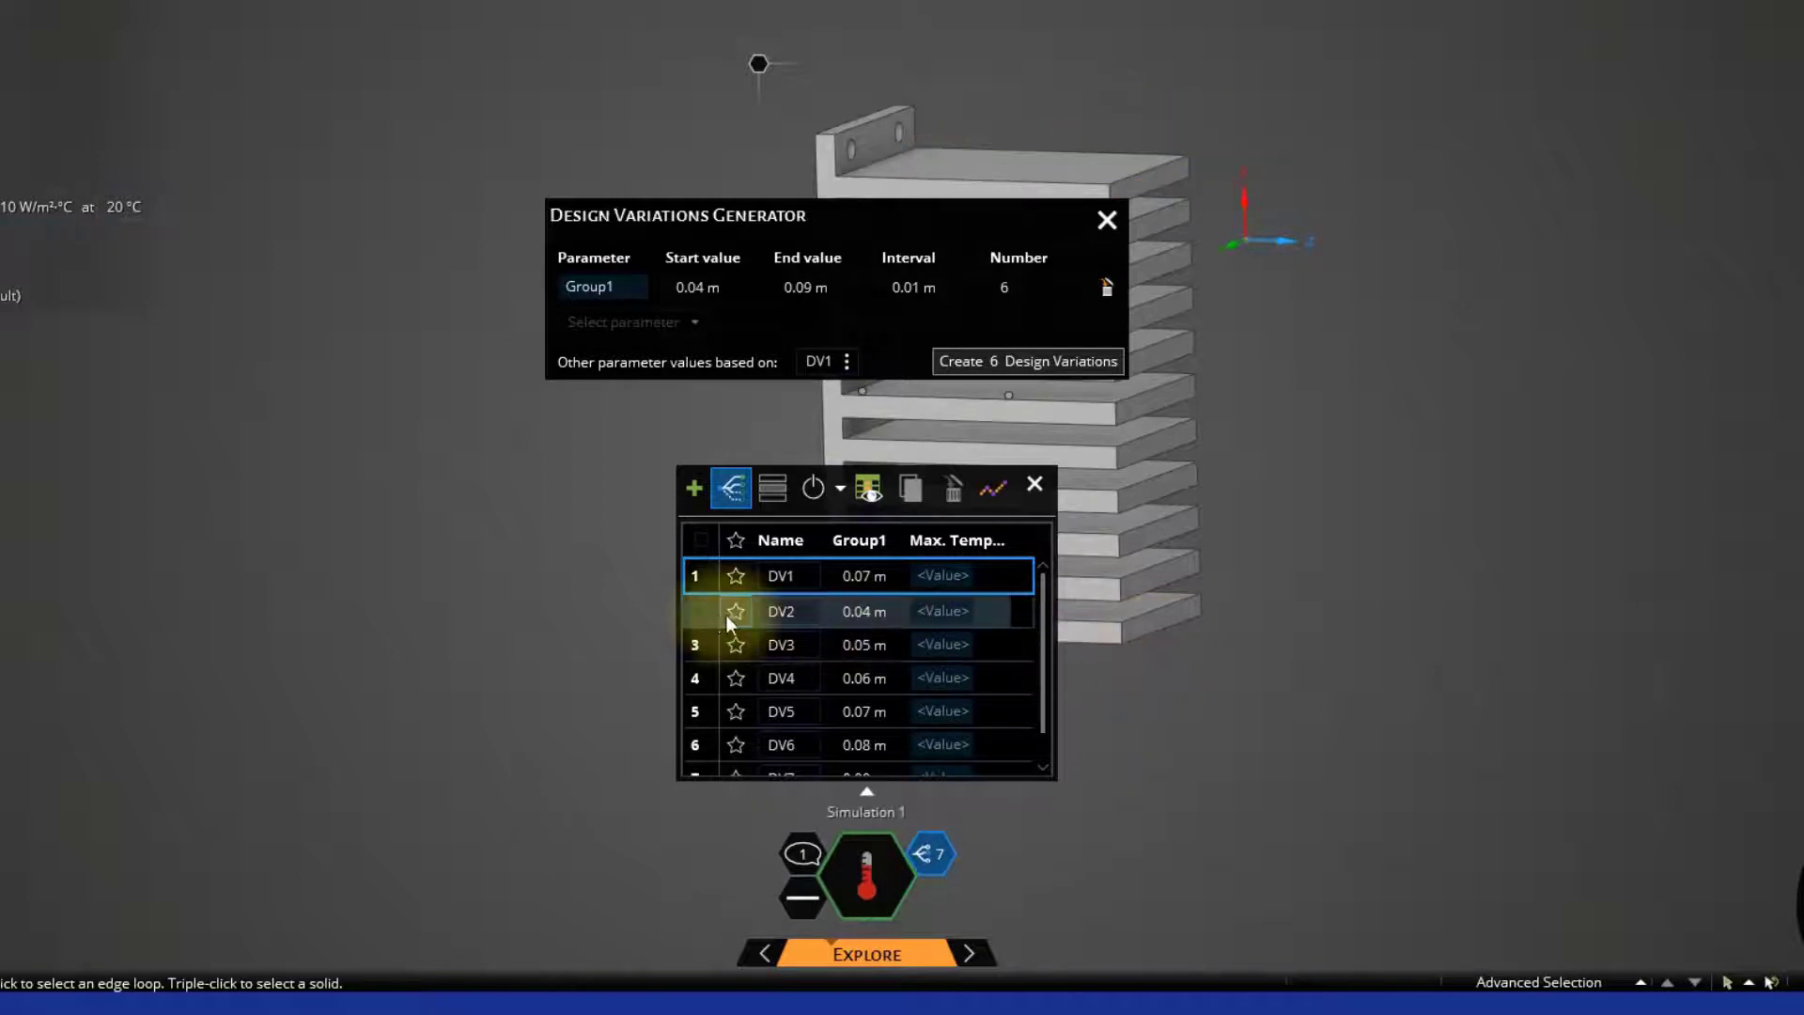
Make DV2 the current variation and close the Design Variations Generator.
left_click(697, 611)
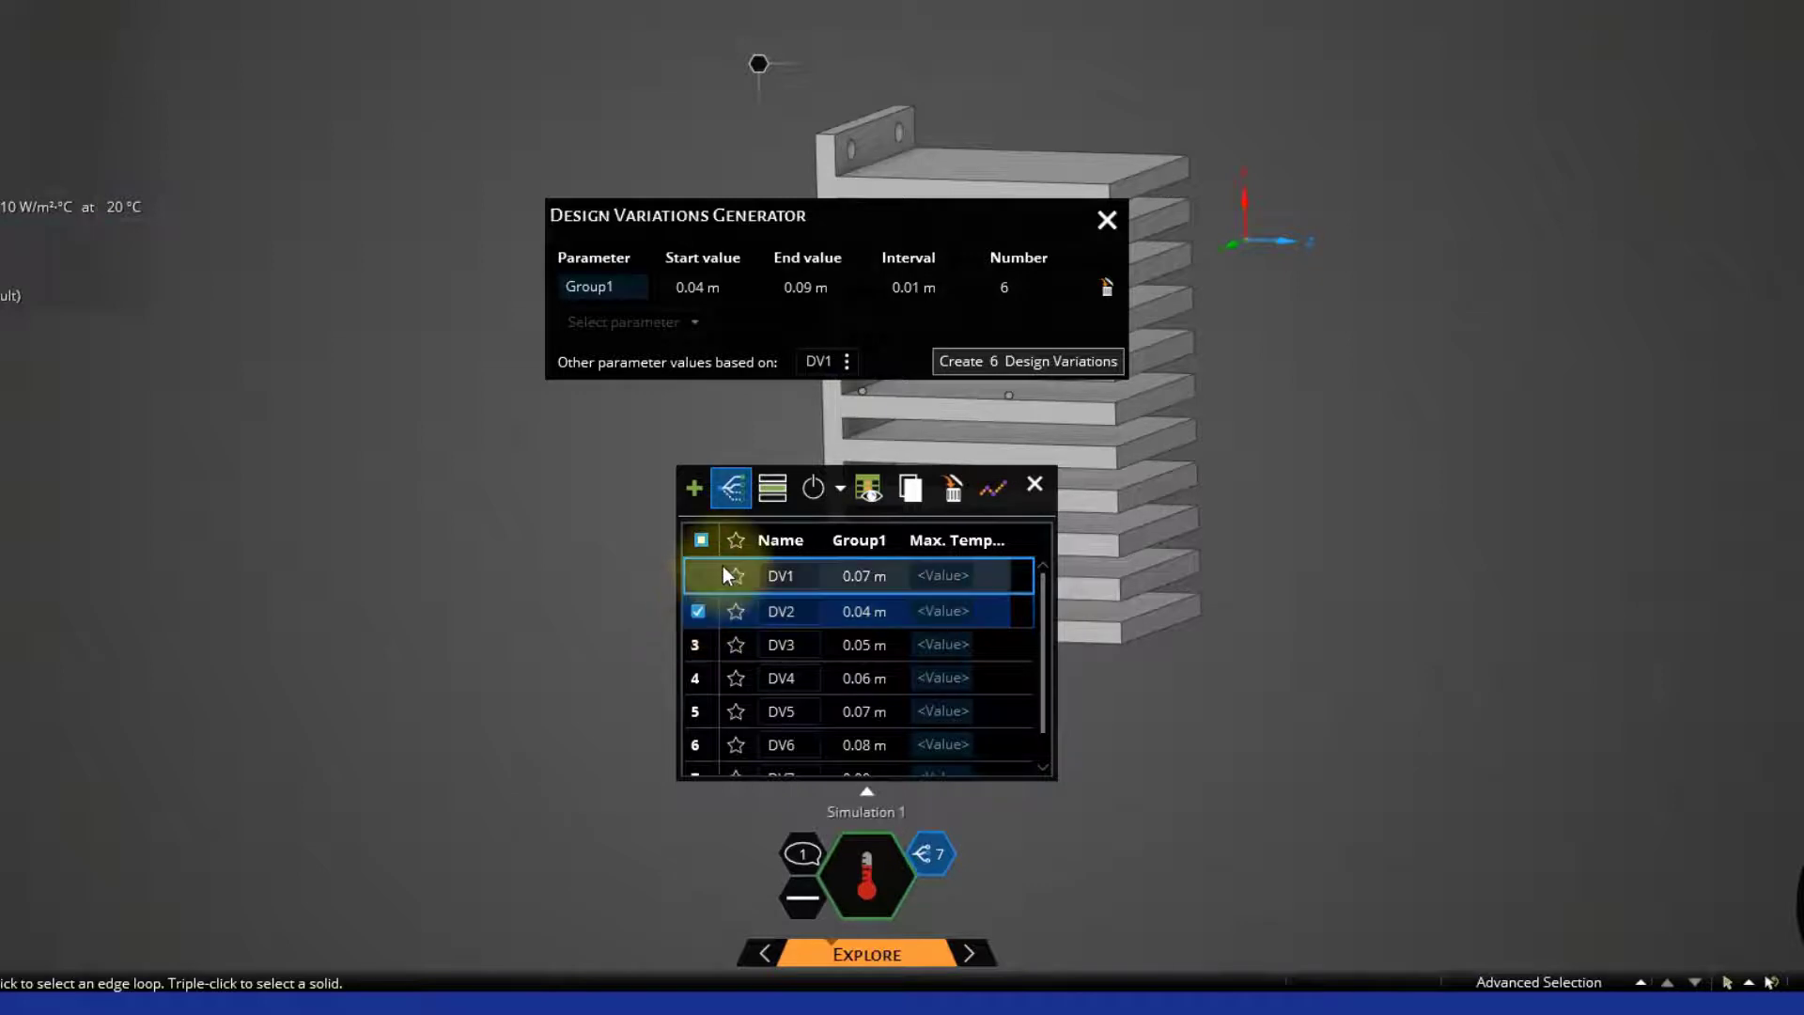
left_click(772, 491)
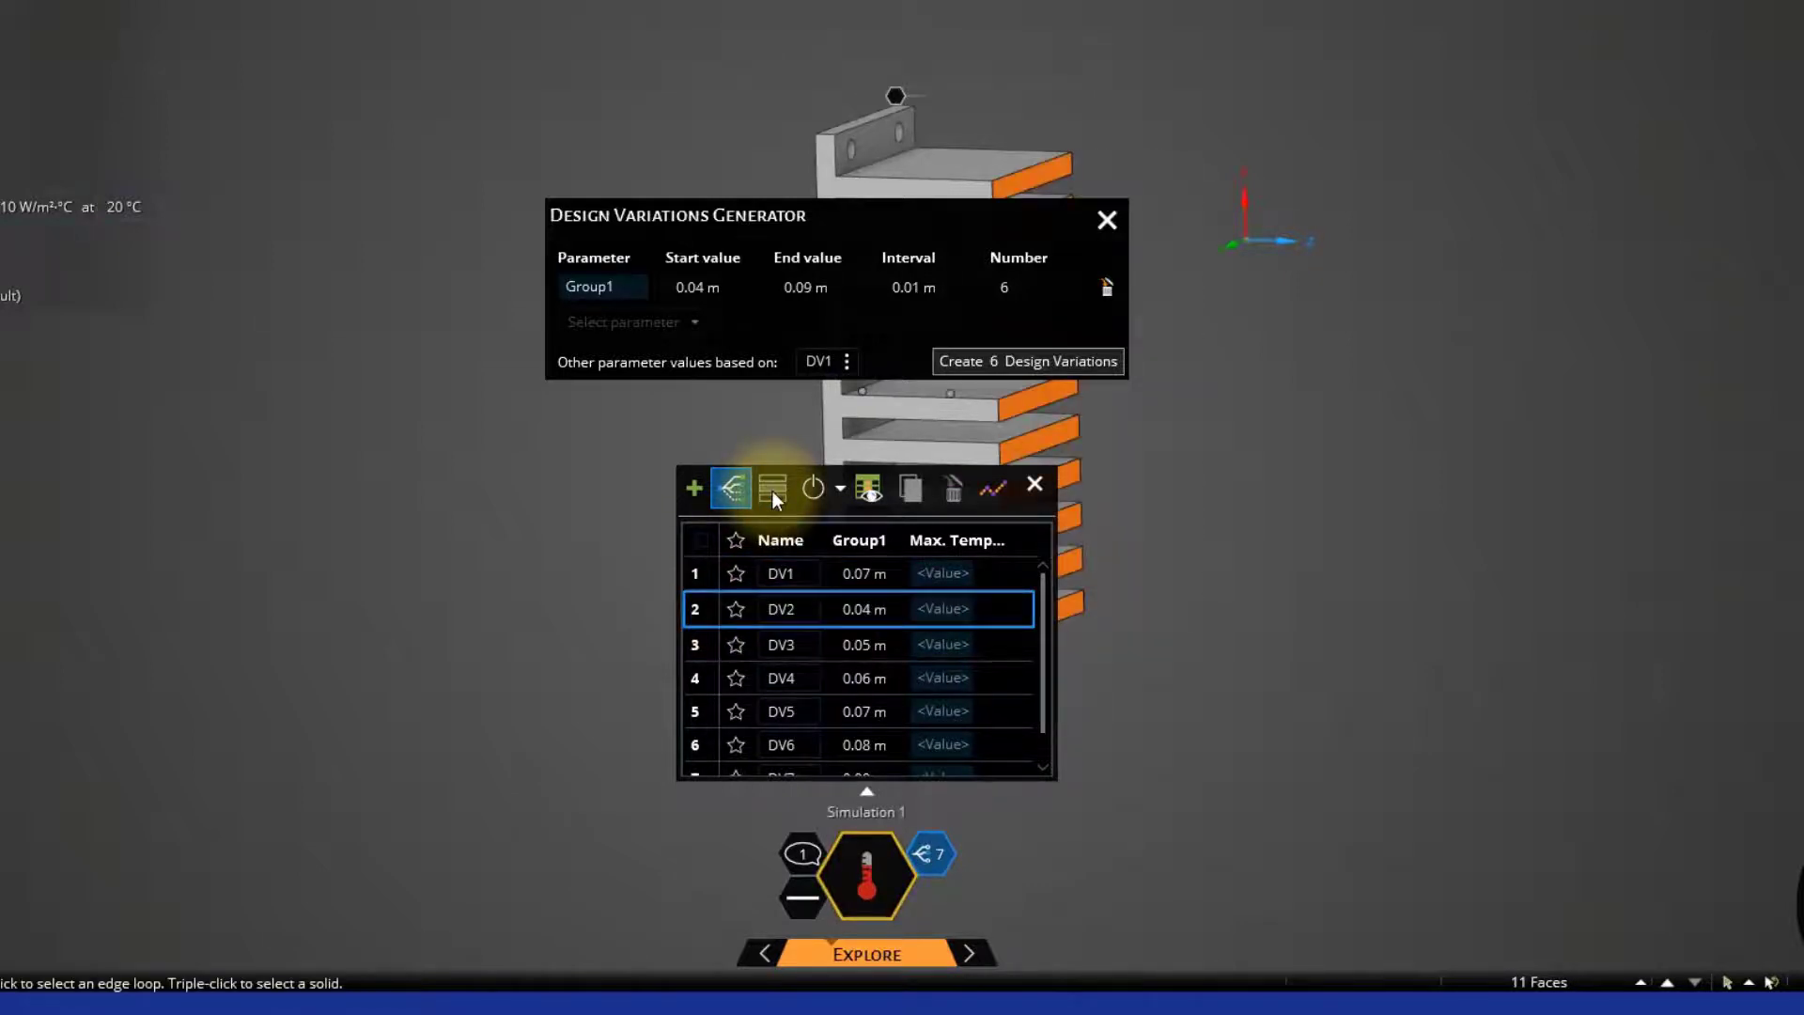
left_click(1107, 220)
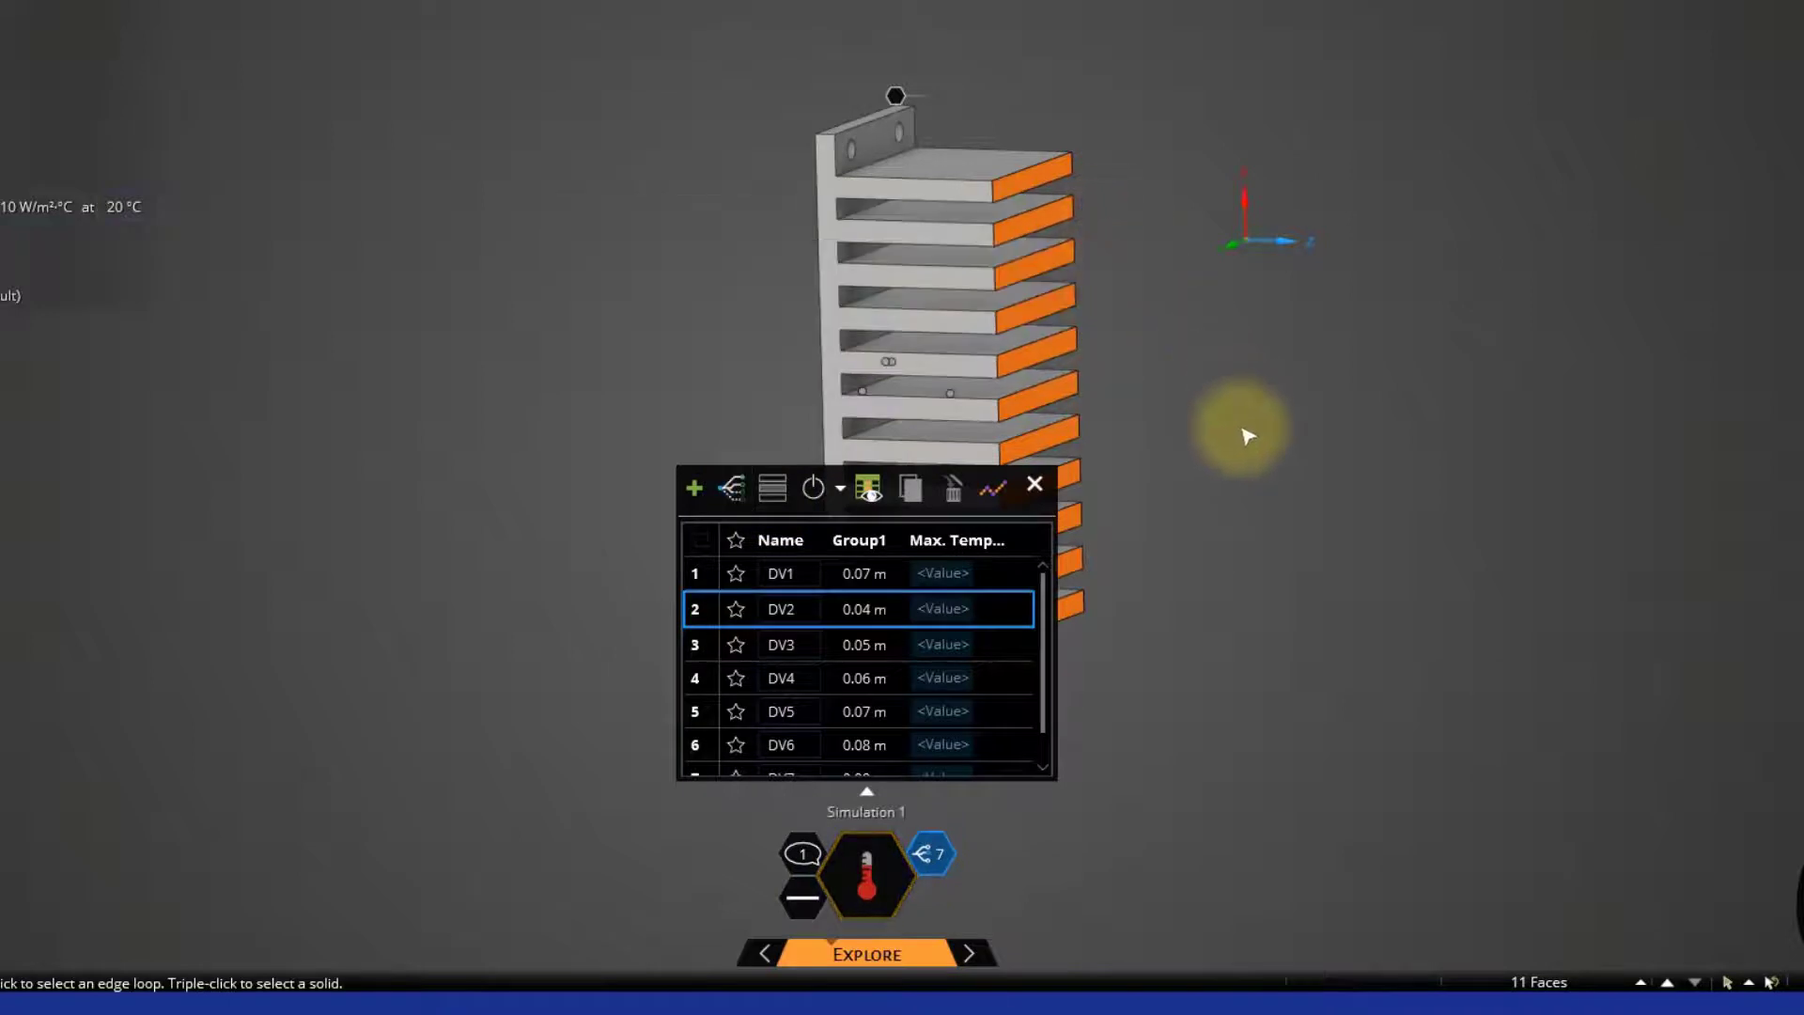
Delete the original DV1 variation and clear the fin face selection.
left_click(697, 574)
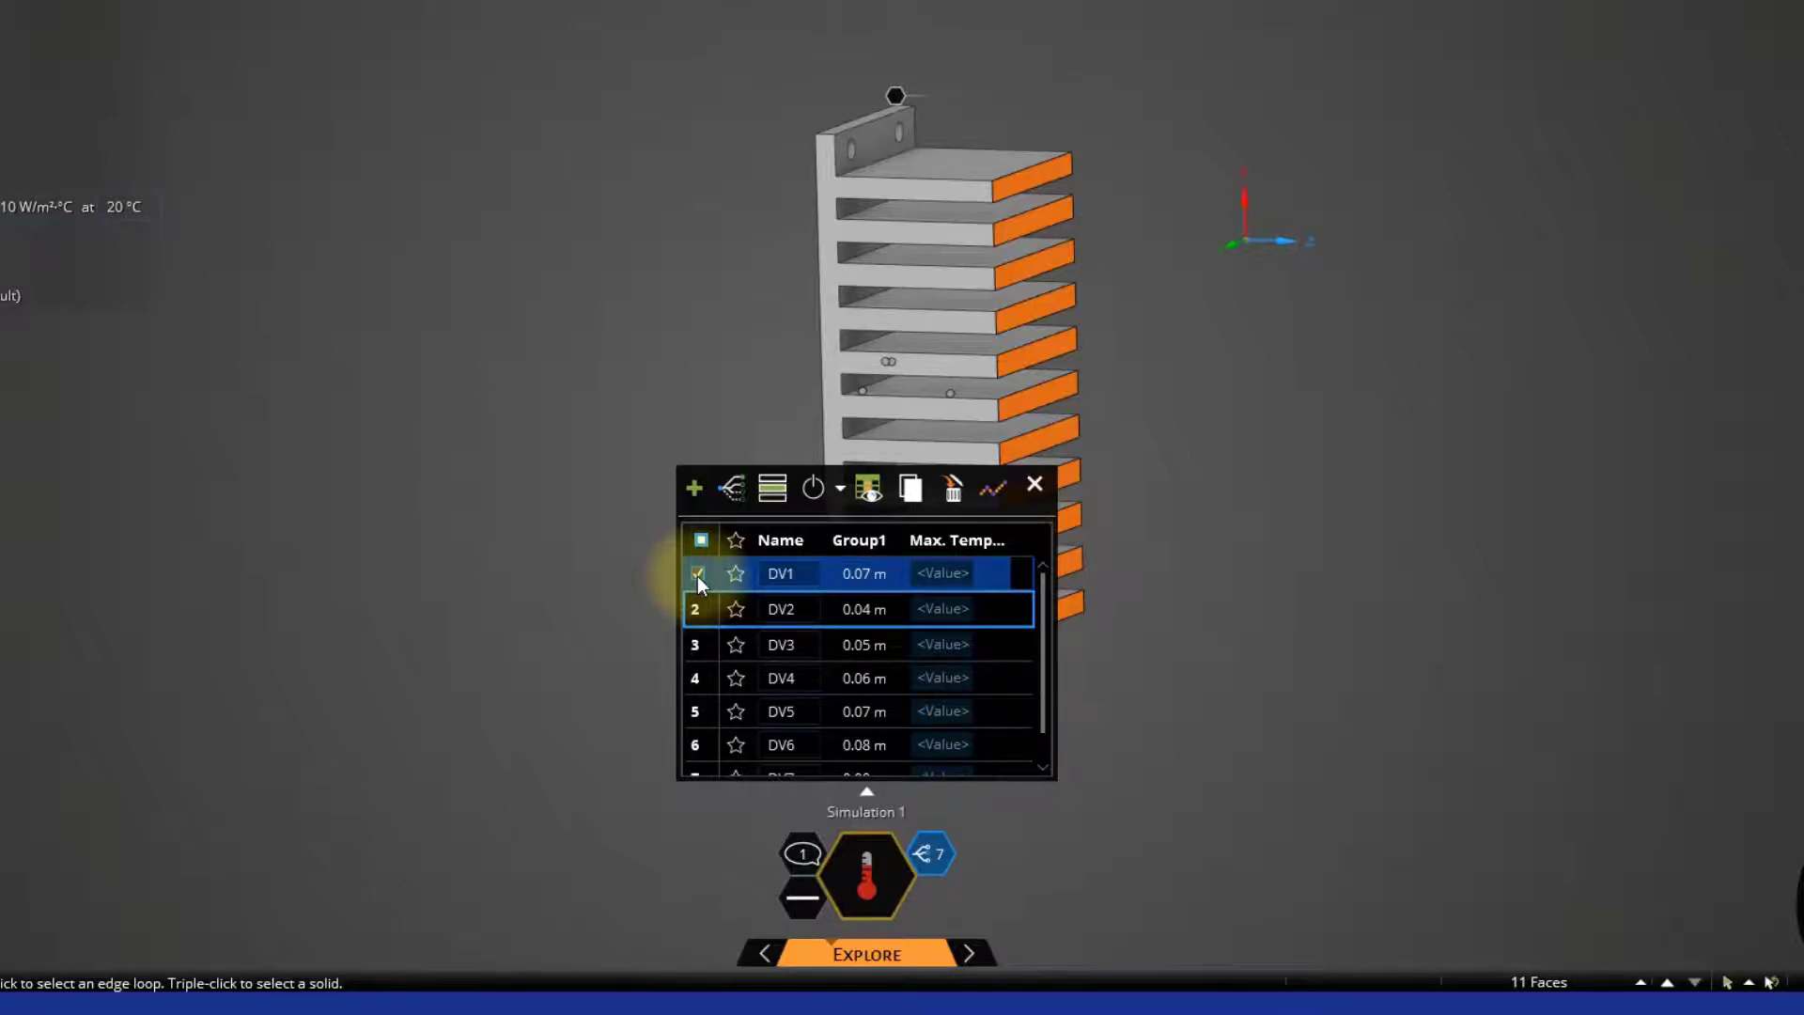
left_click(958, 496)
left_click(1192, 503)
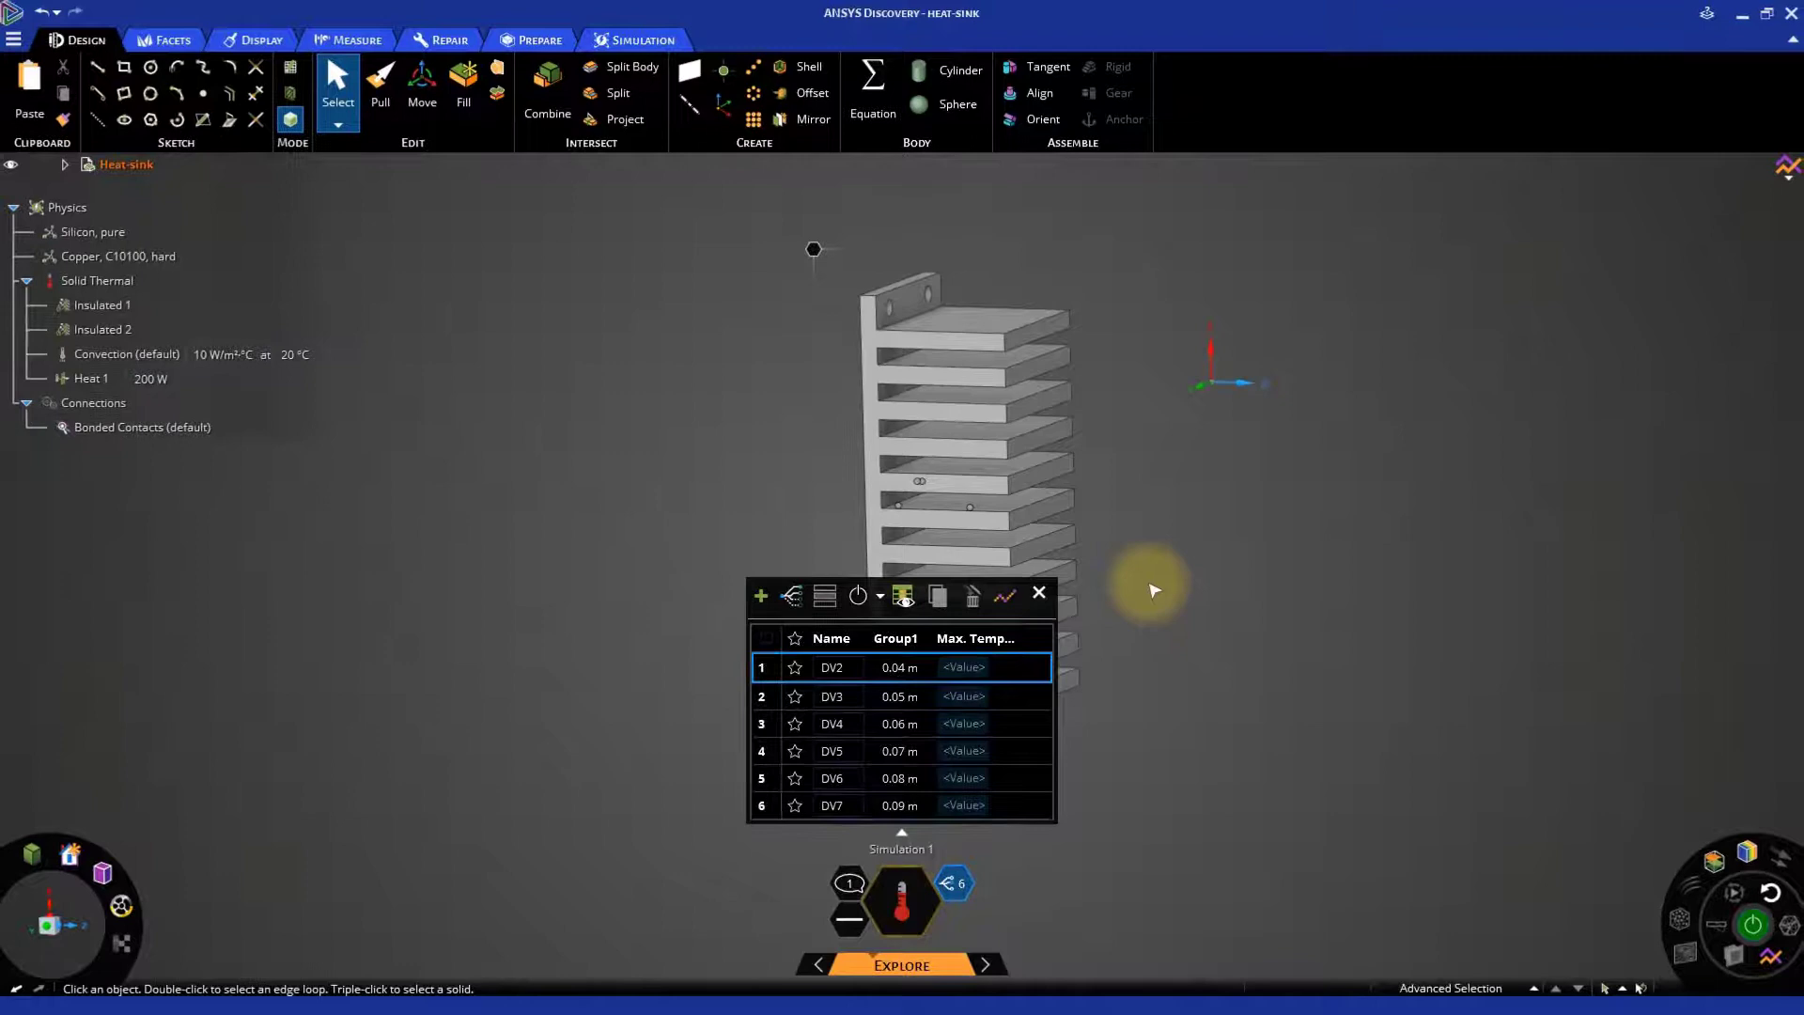
Pan the heat sink right and rotate it so the fins stand up from the base plate.
middle_click_drag(1147, 588, 1397, 595, "shift")
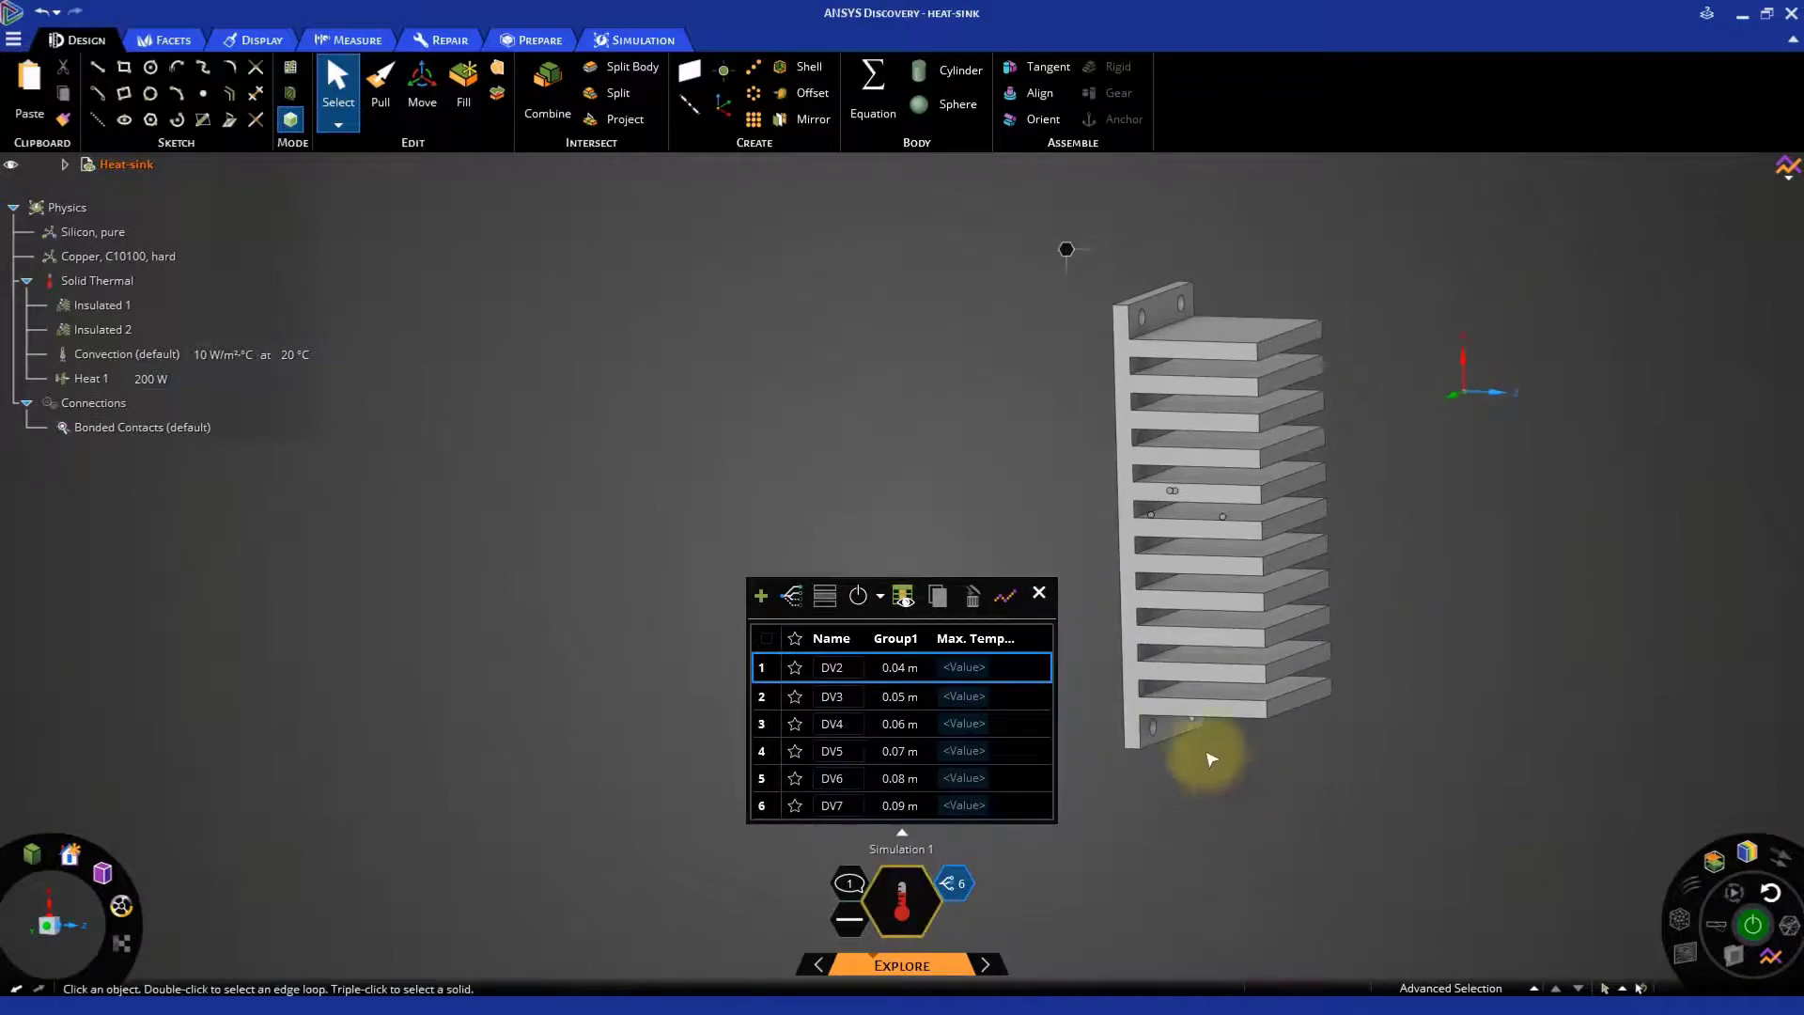
middle_click_drag(1210, 760, 1348, 717)
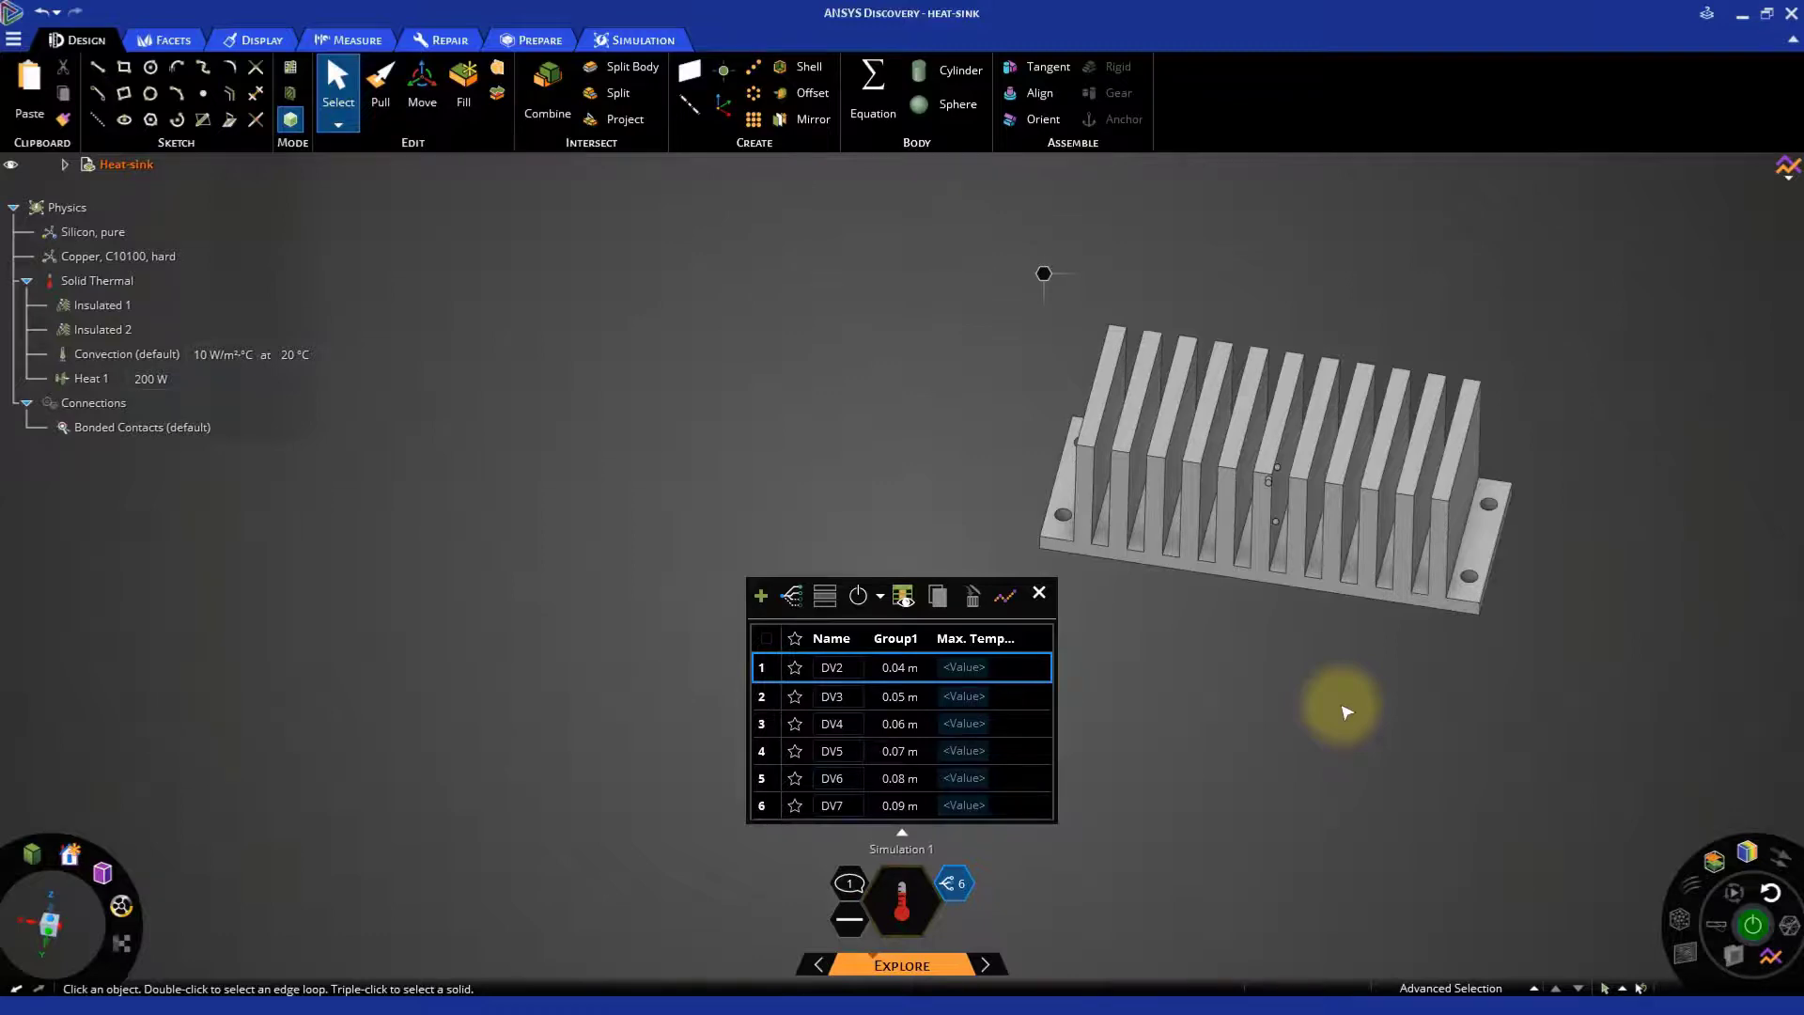
Show temperature results and Update all six variations to compute their maximum temperatures.
left_click(1714, 858)
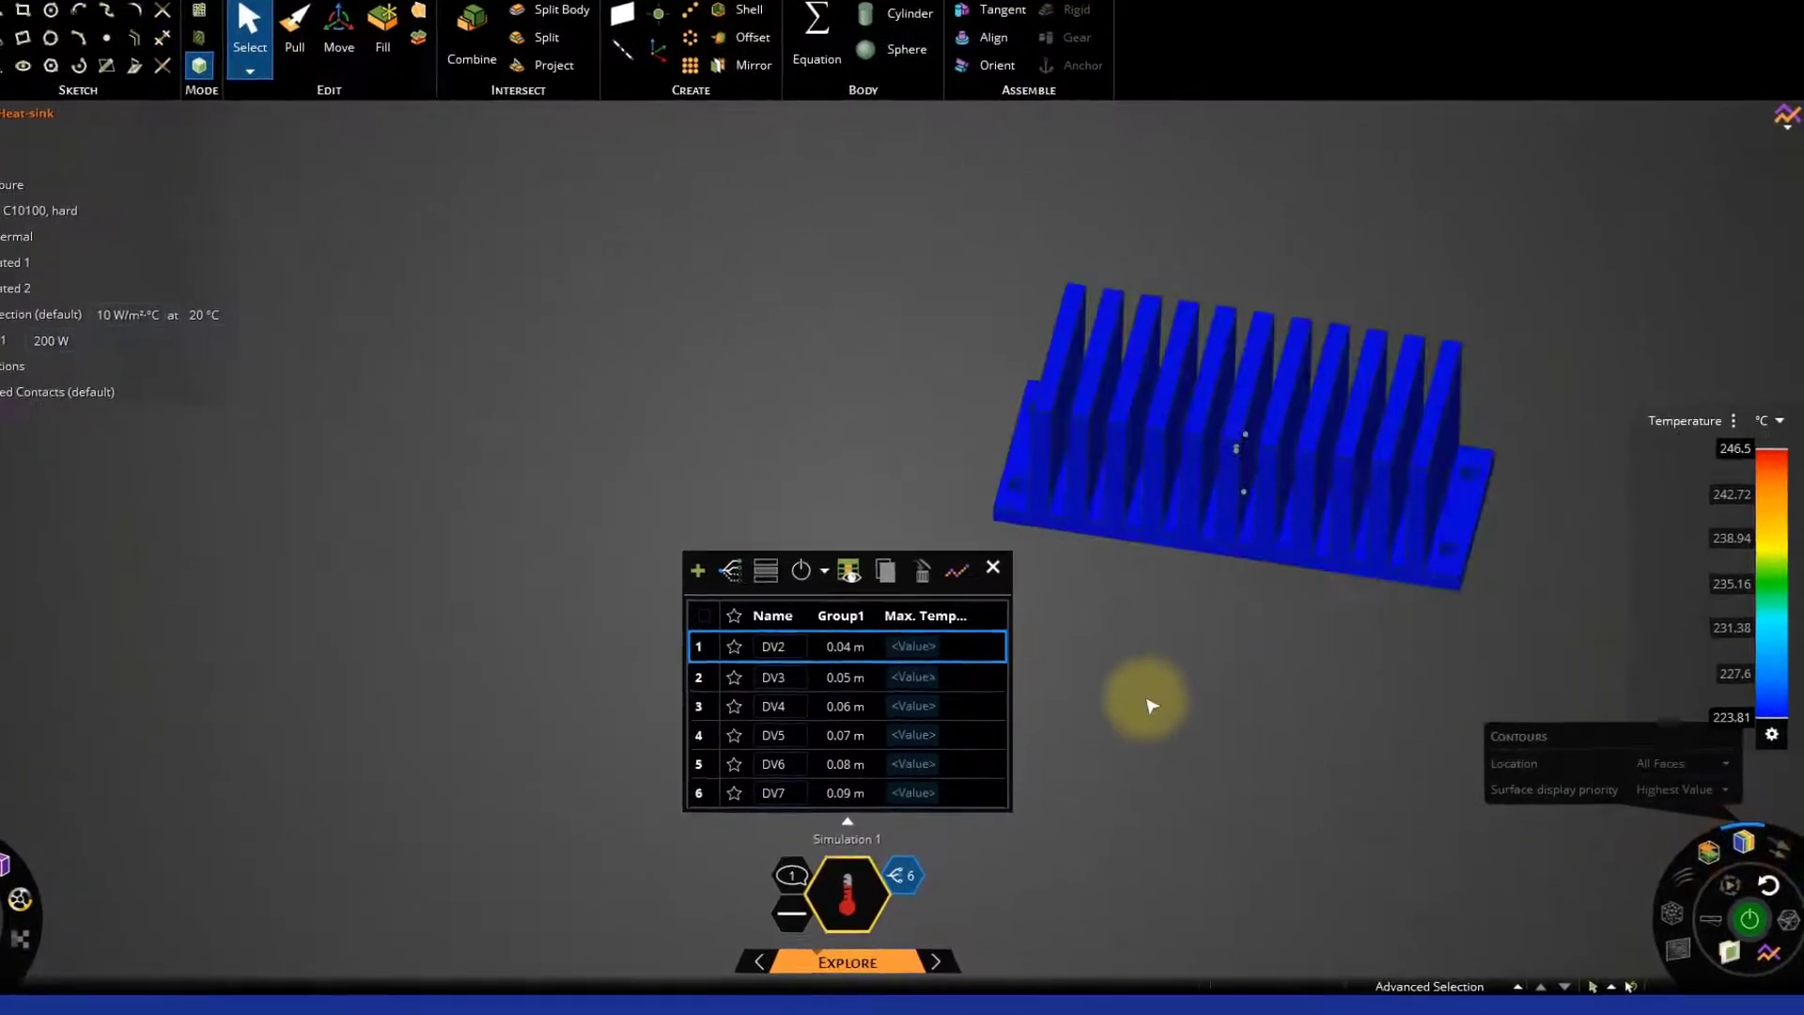
left_click(824, 571)
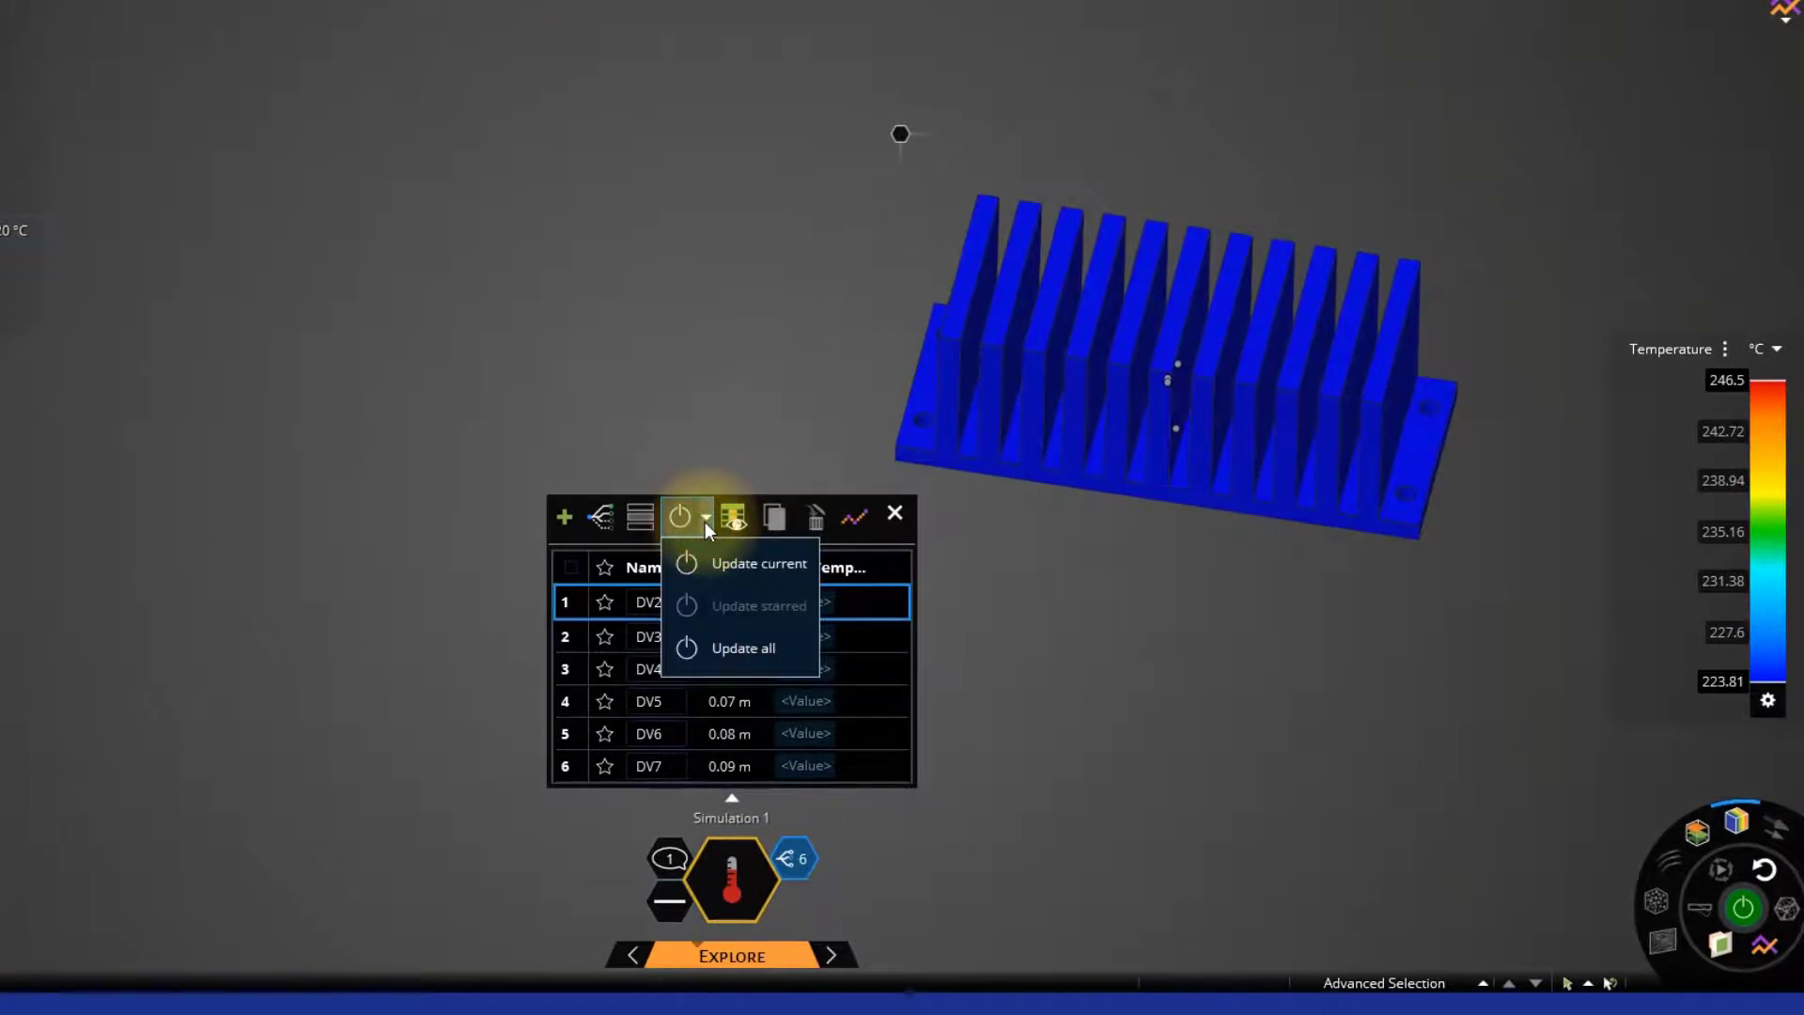
left_click(691, 646)
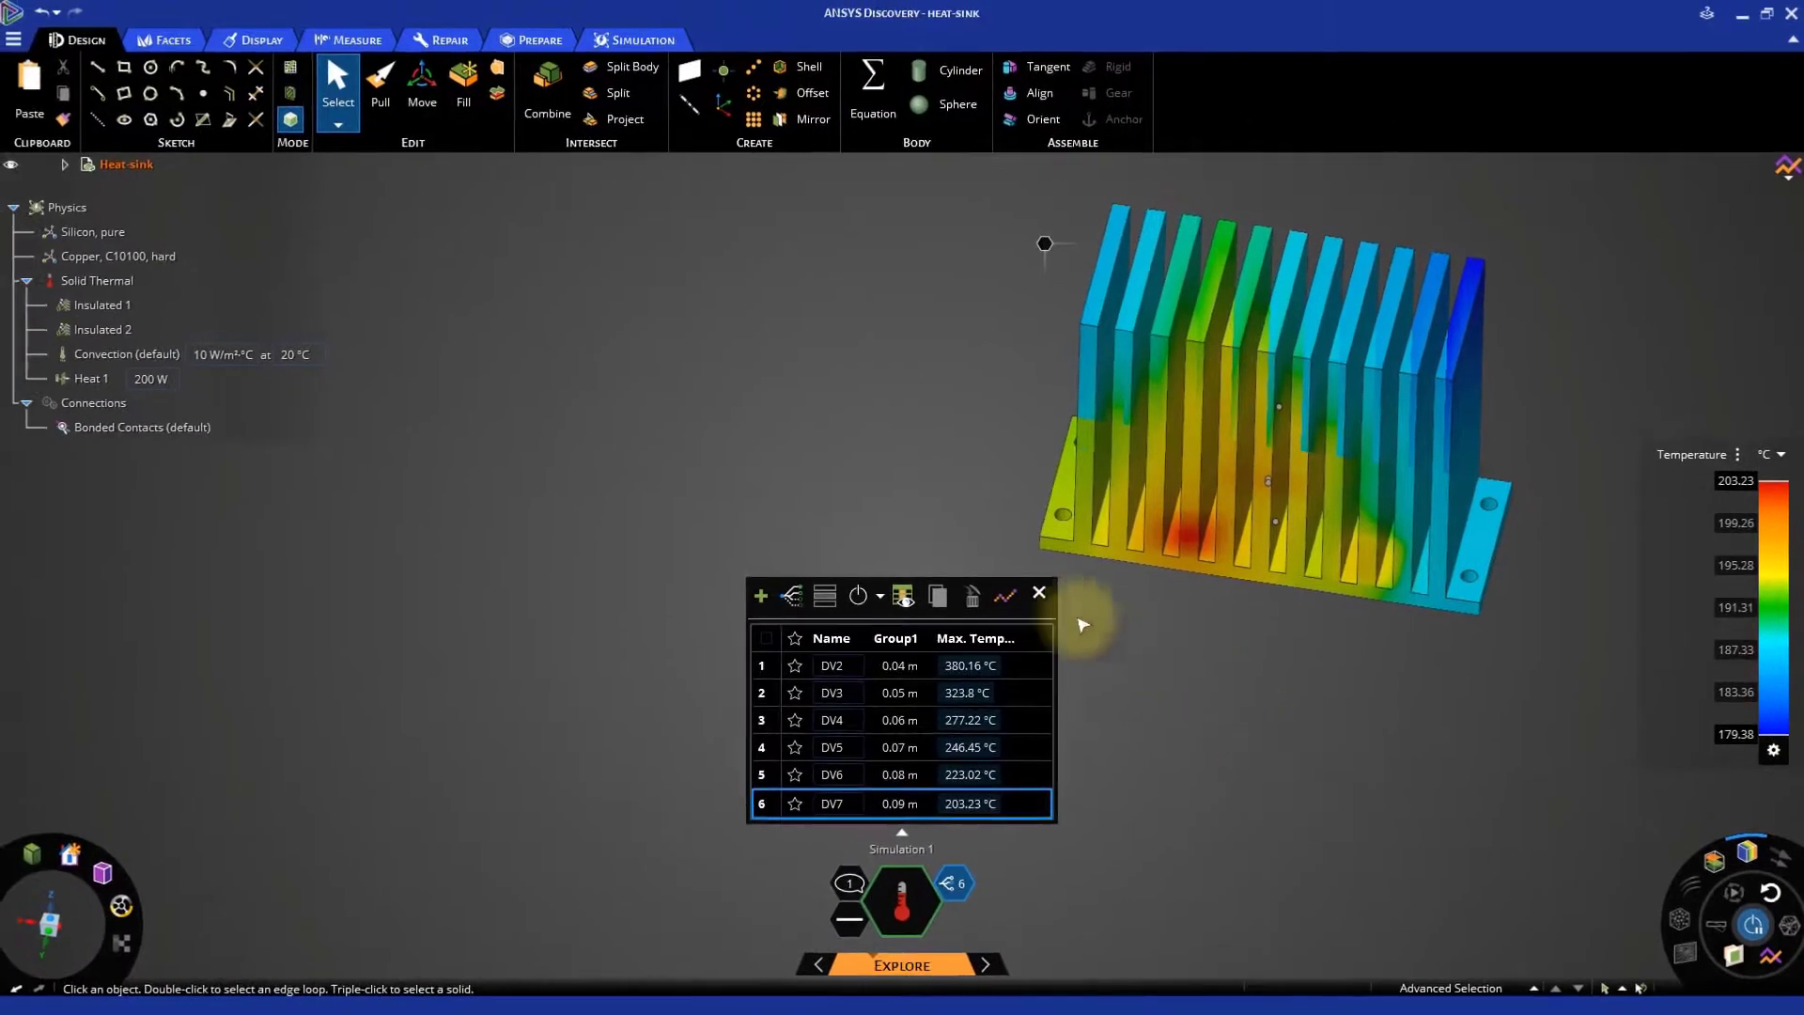
Open the Design Variations chart of max temperature versus fin length and place it beside the model.
left_click(1007, 598)
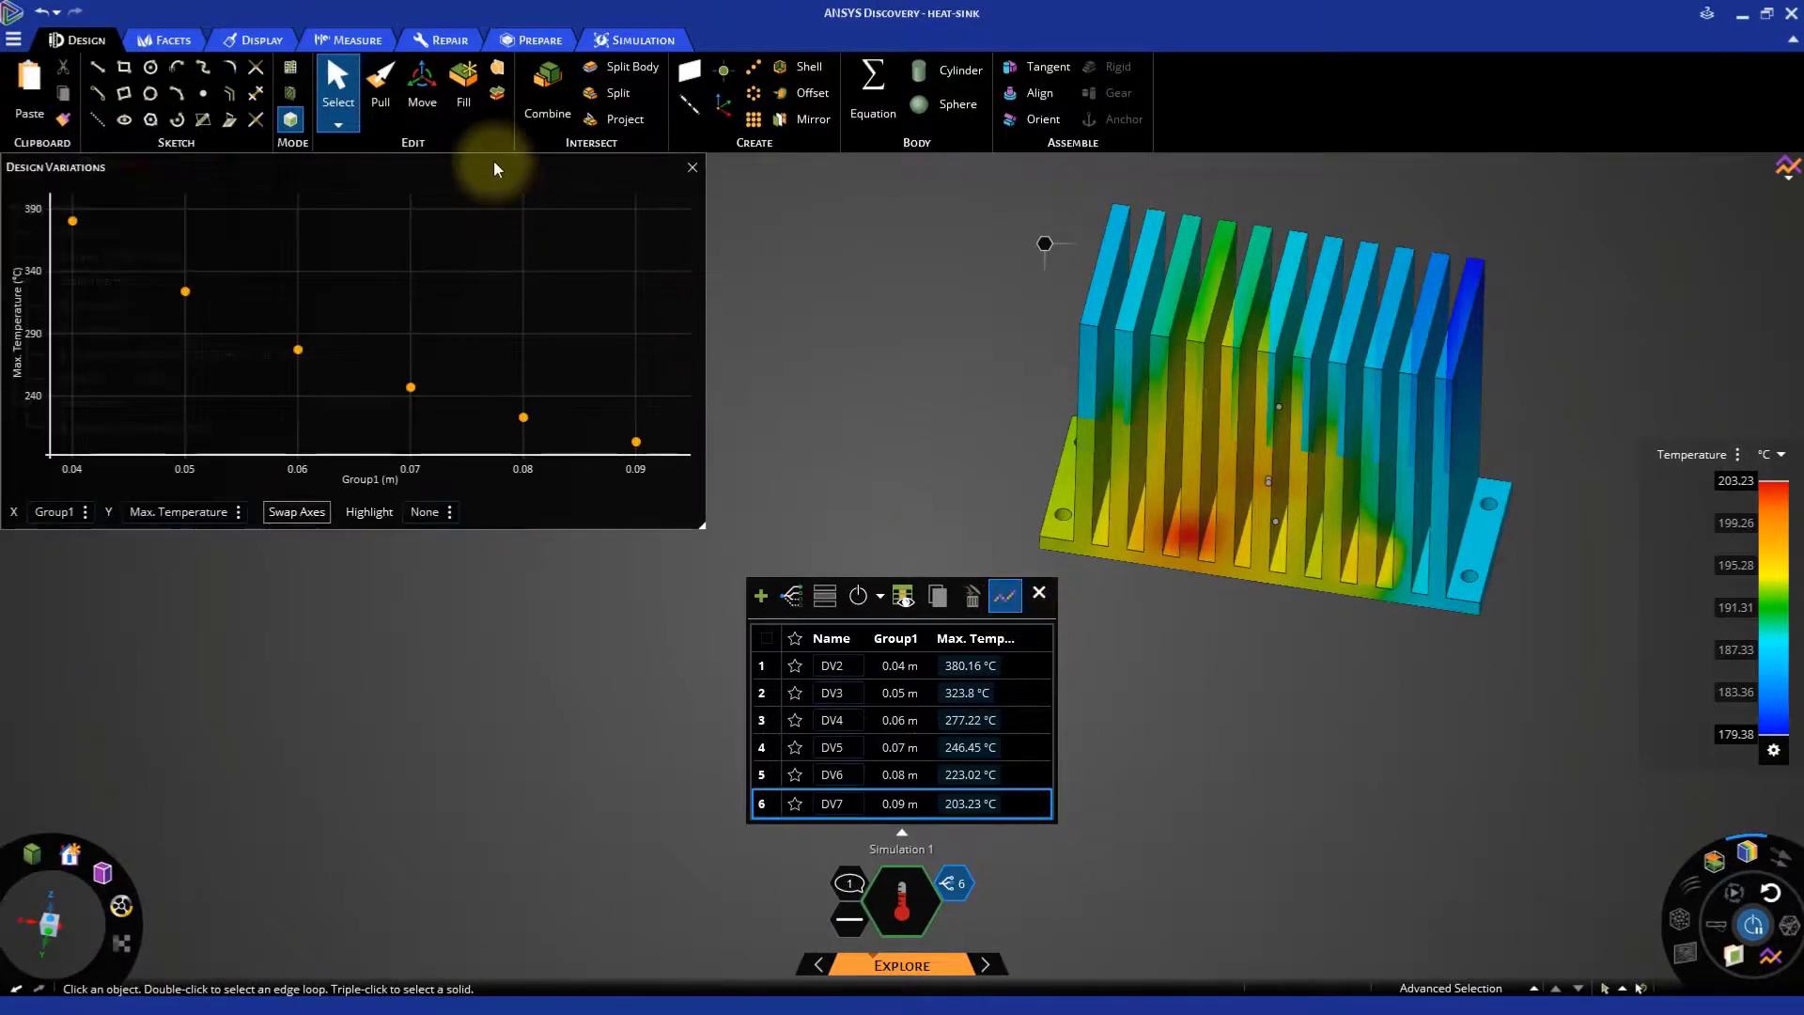
left_click_drag(495, 169, 780, 180)
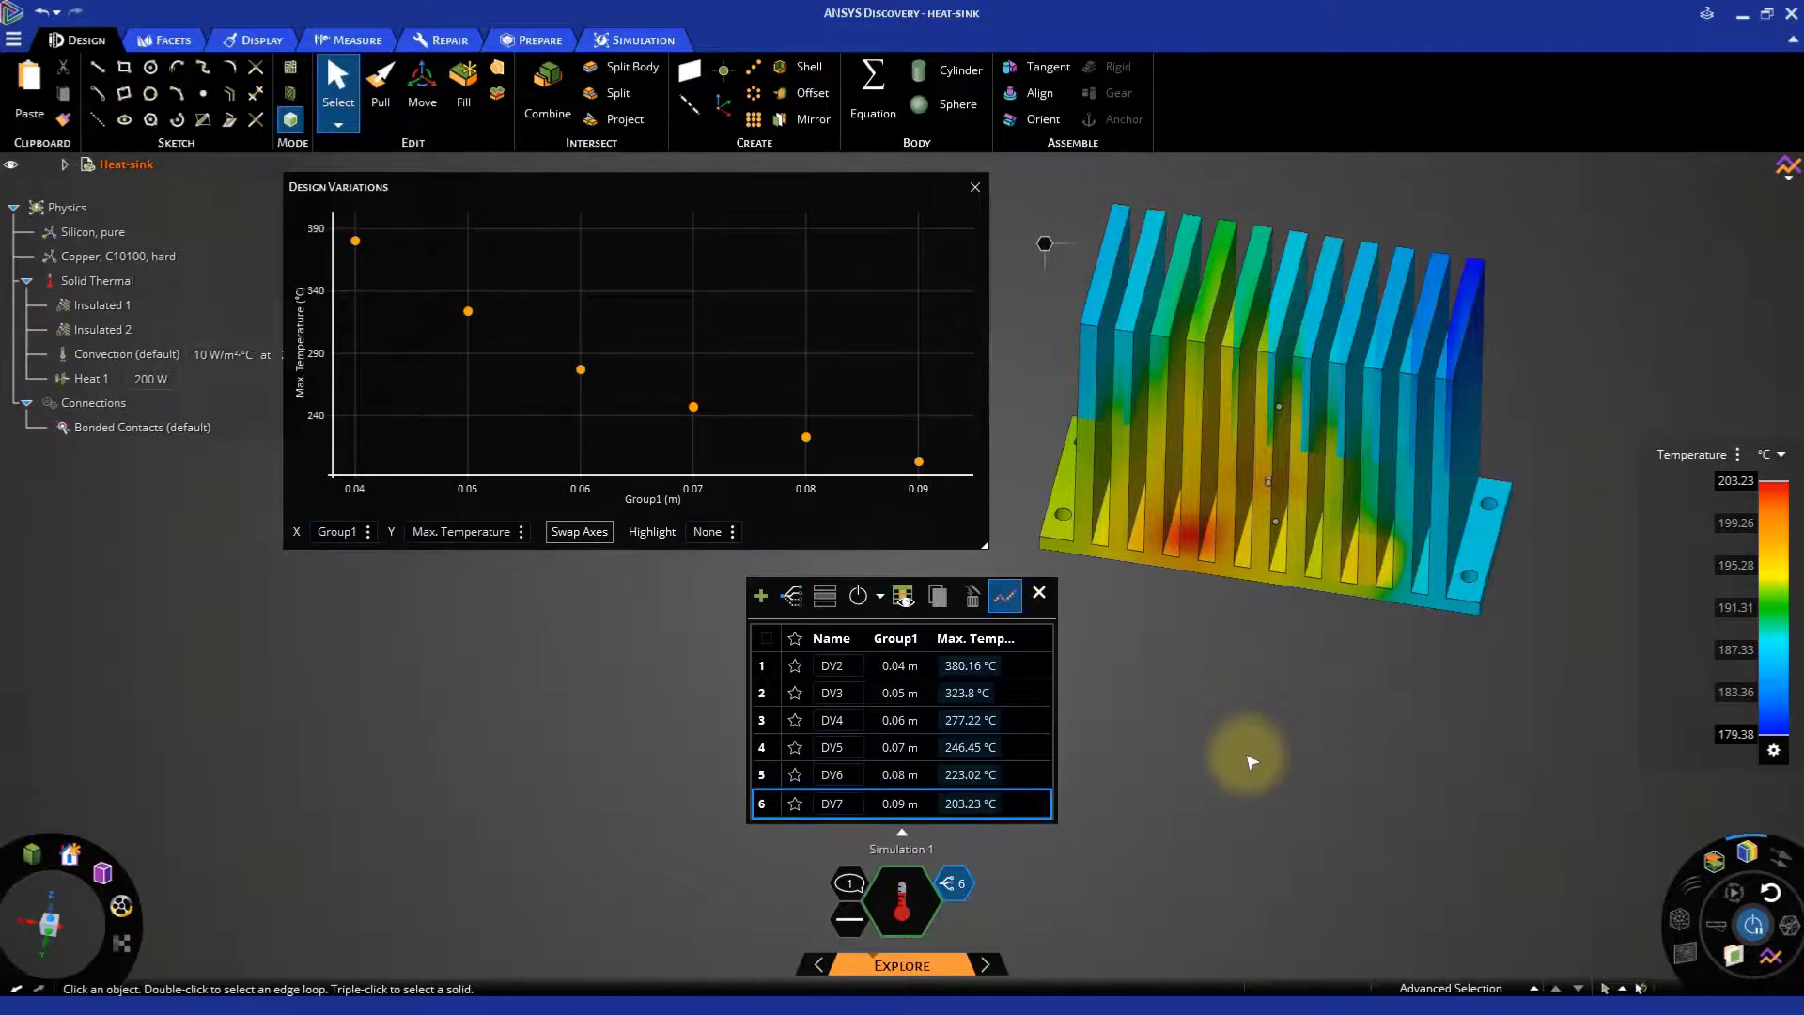
left_click(735, 533)
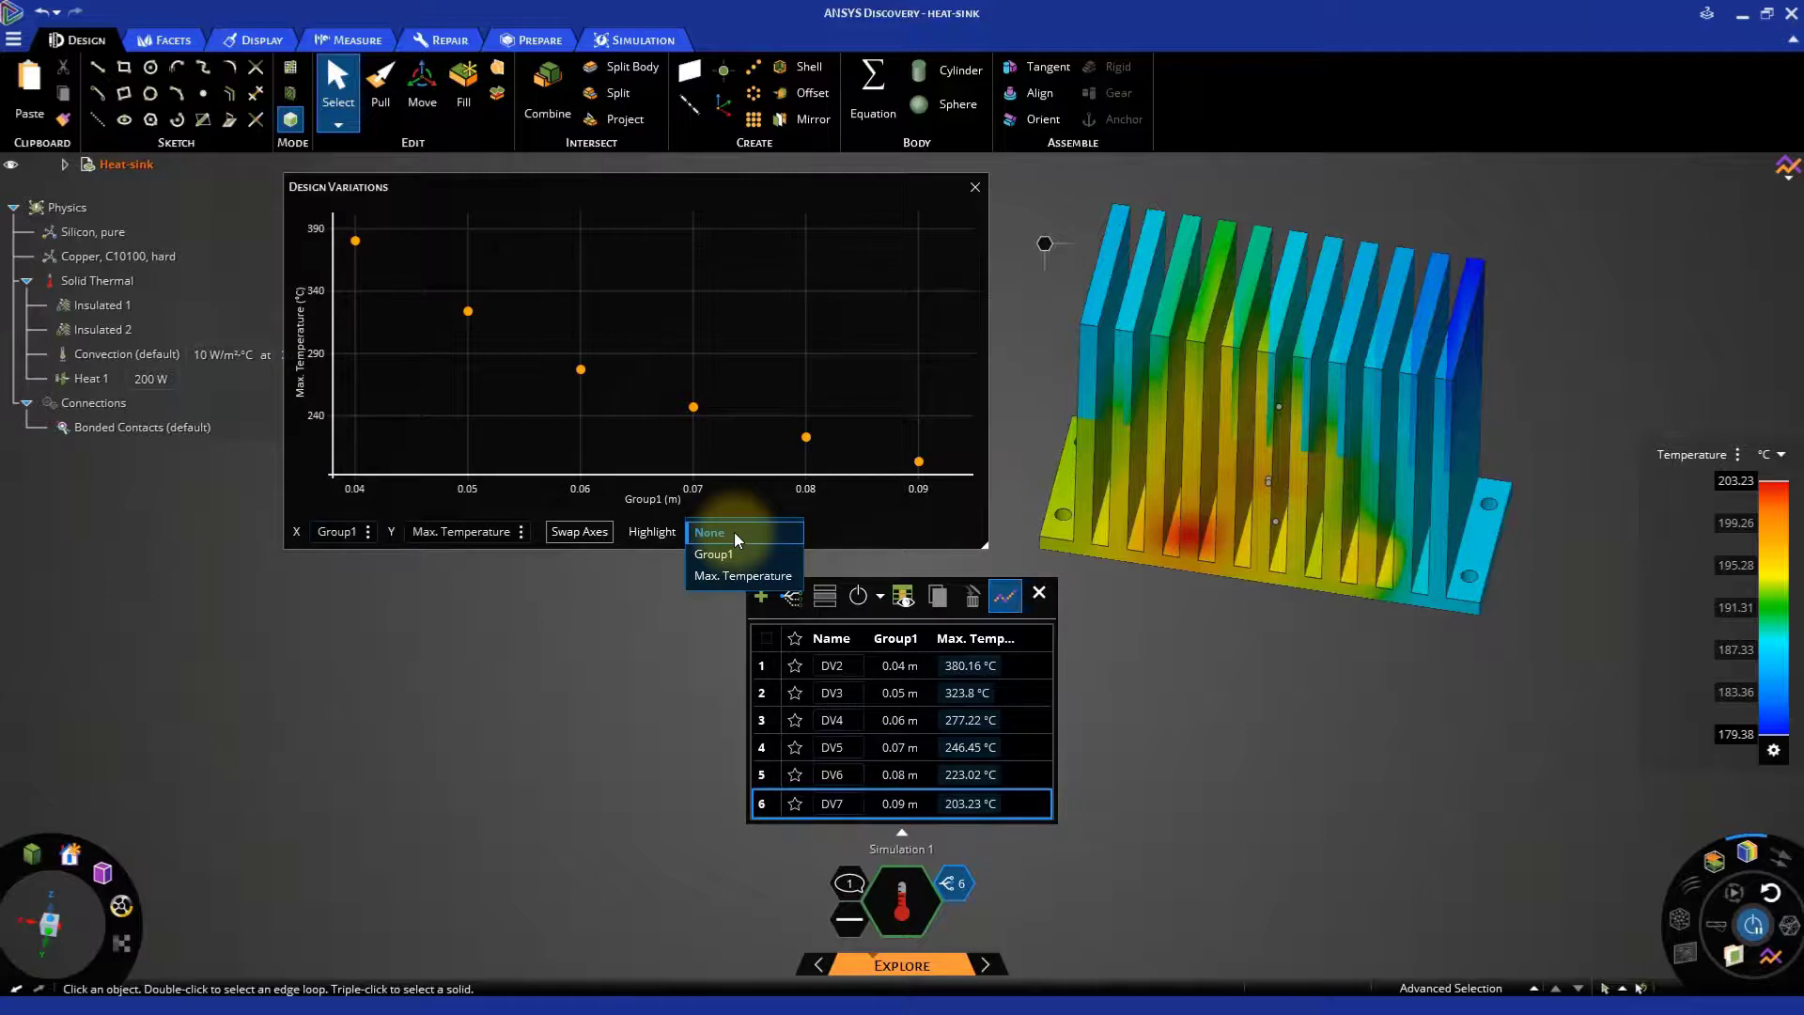
Highlight the chart by Max. Temperature and make DV5 (0.07 m, 246.45 °C) the current design.
left_click(716, 574)
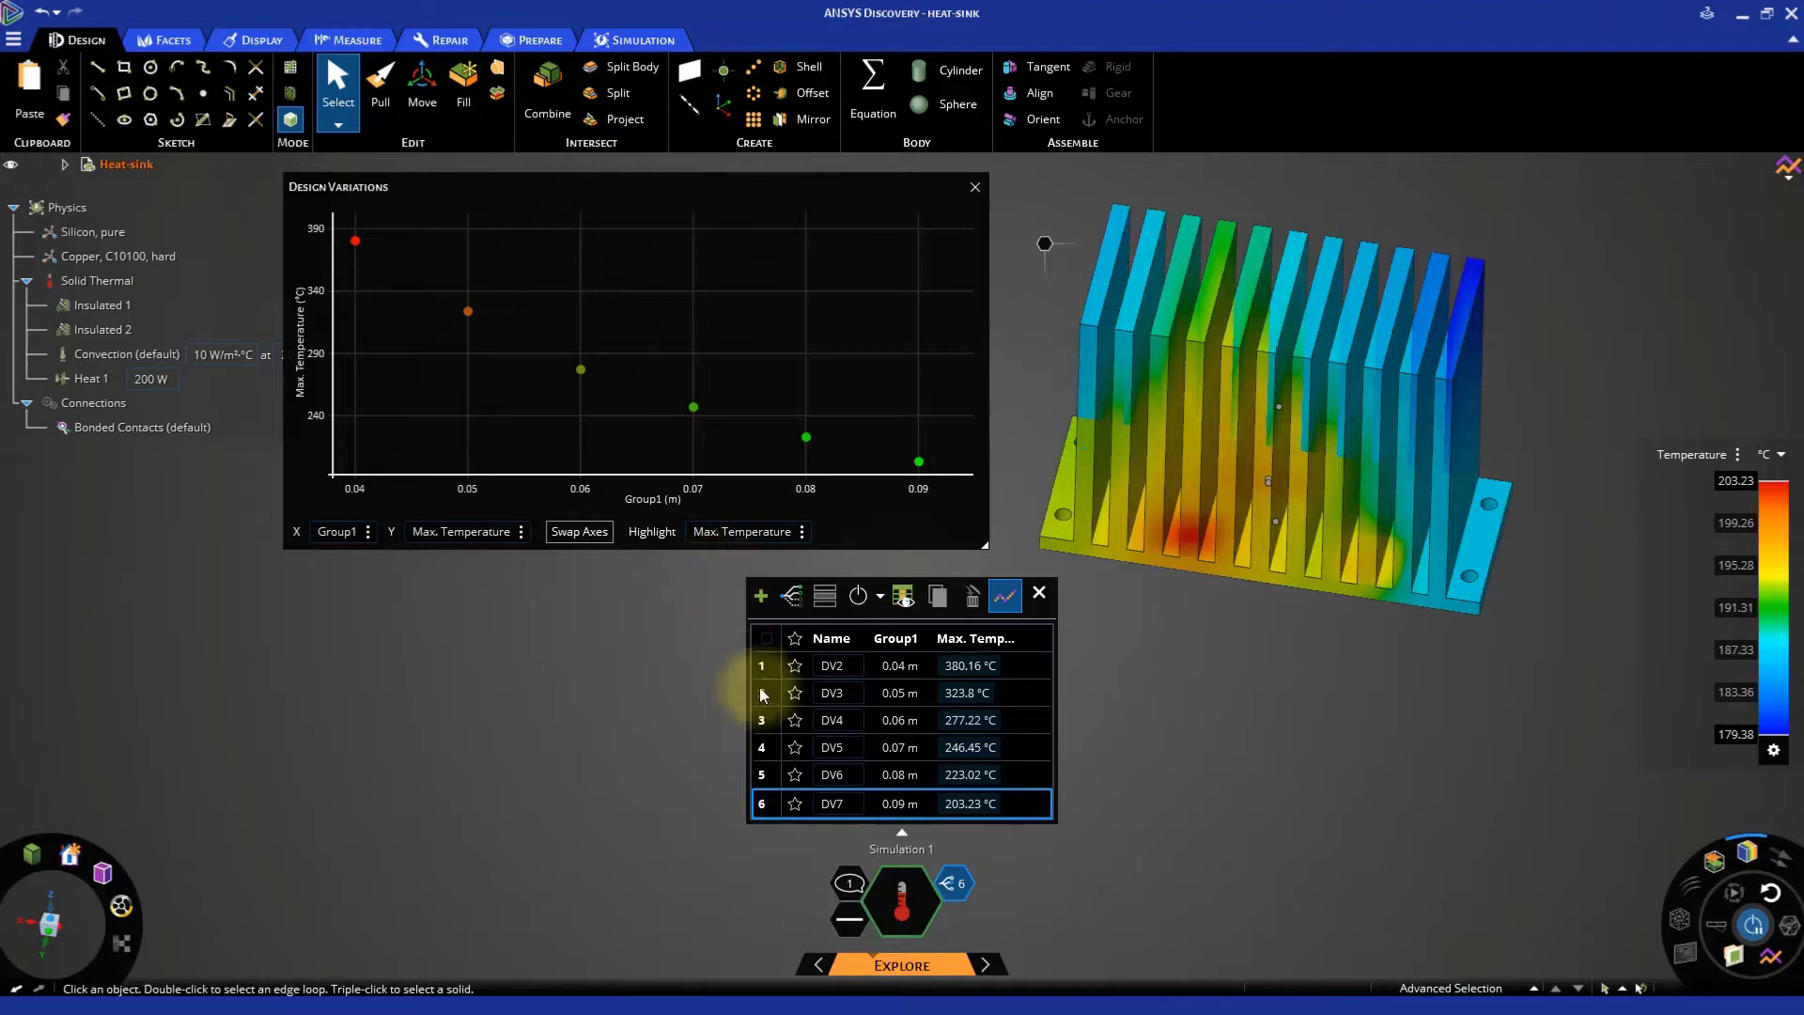
left_click(763, 748)
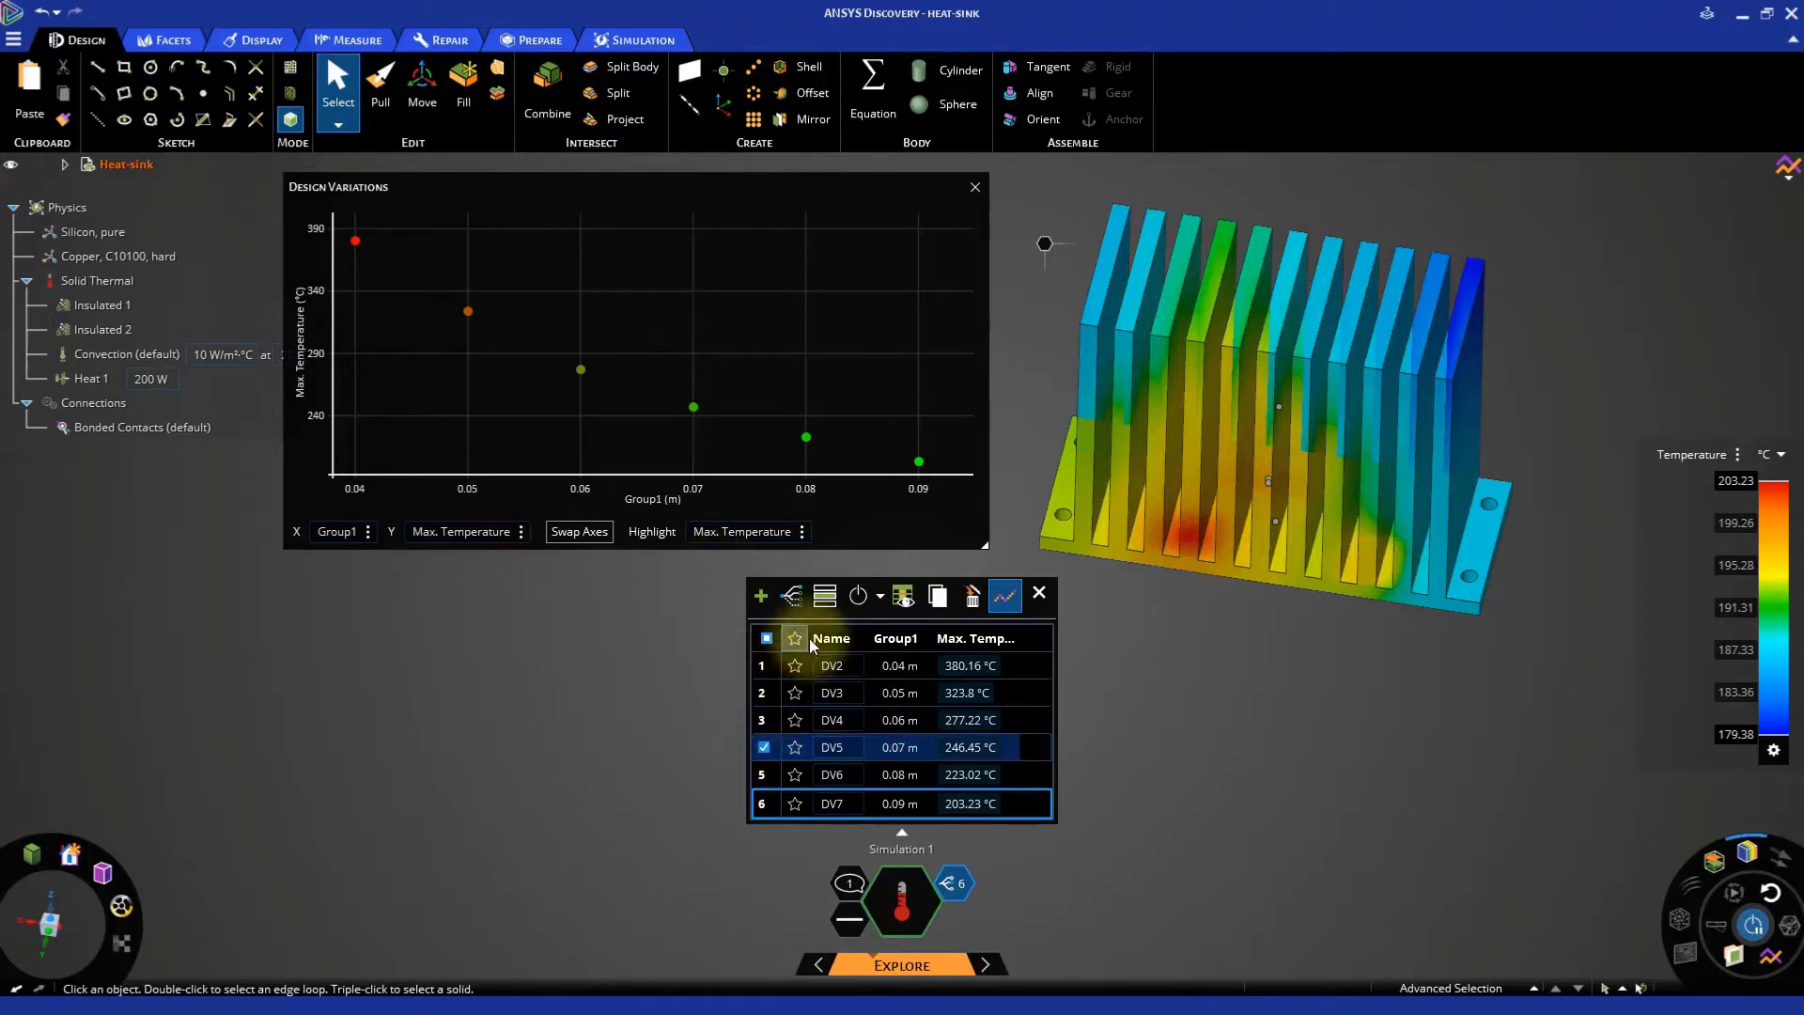
left_click(827, 599)
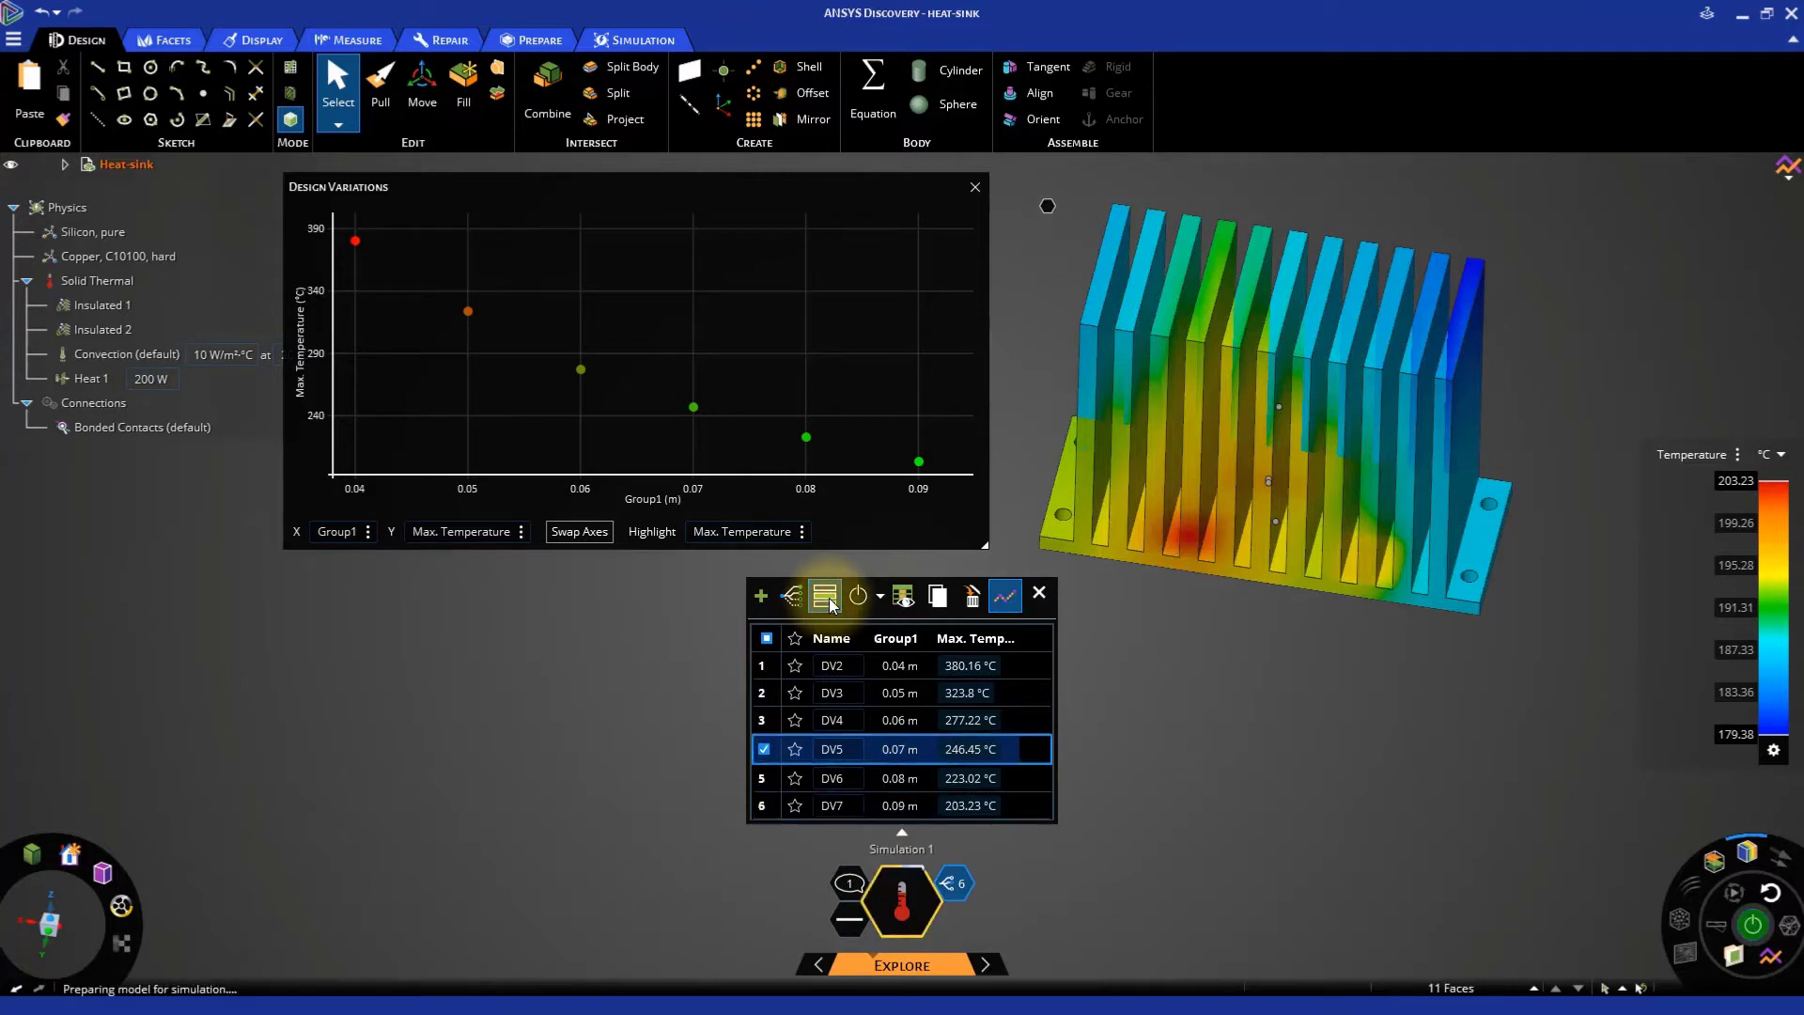